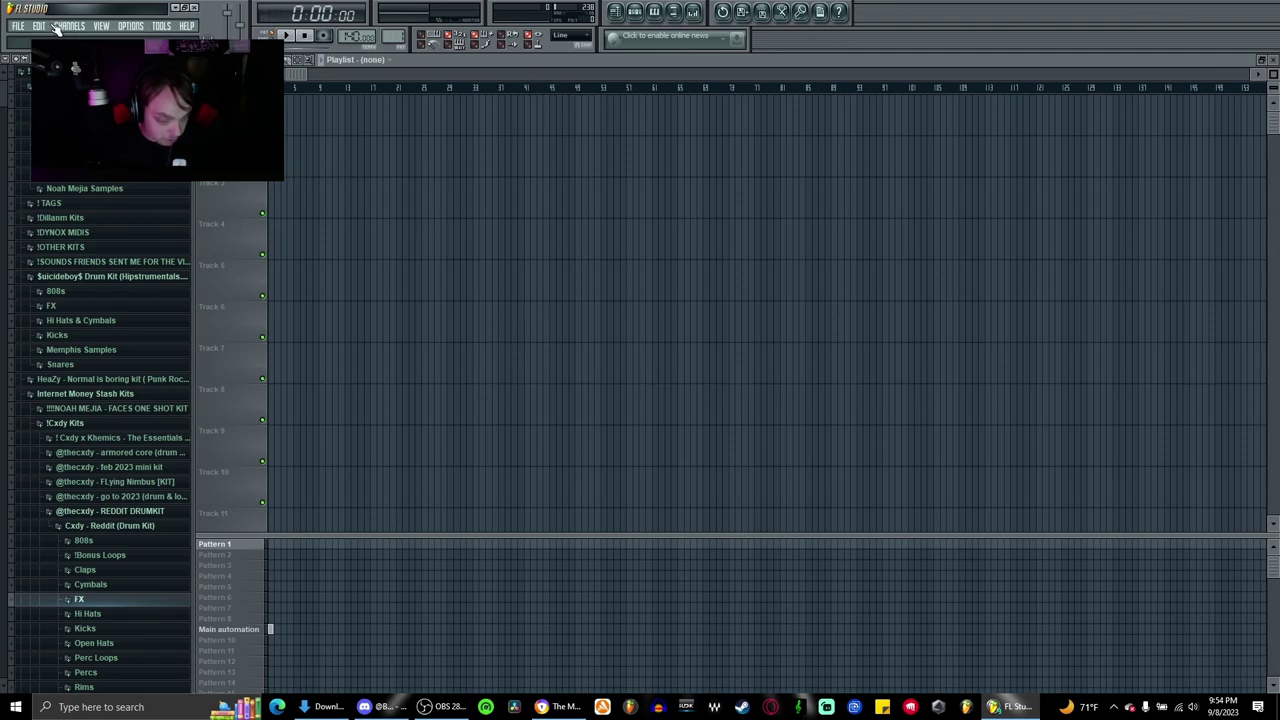
View the program's version information in the About window
left_click(133, 27)
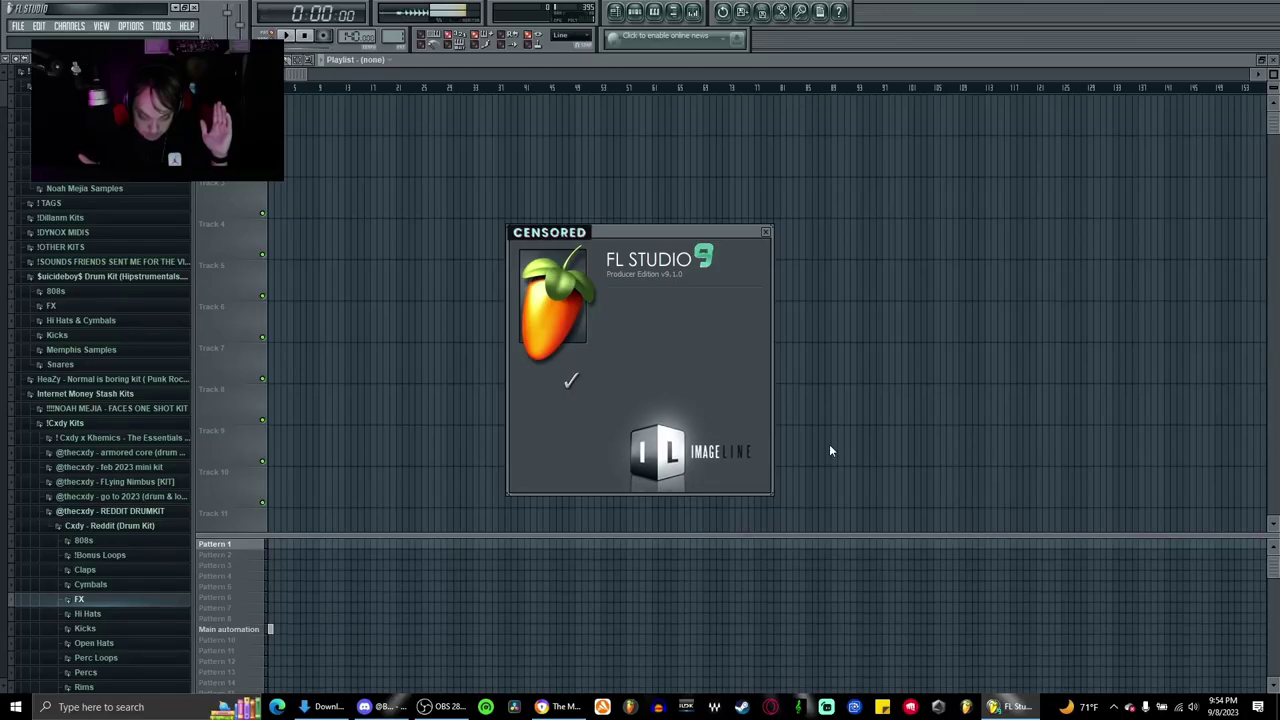
left_click(578, 394)
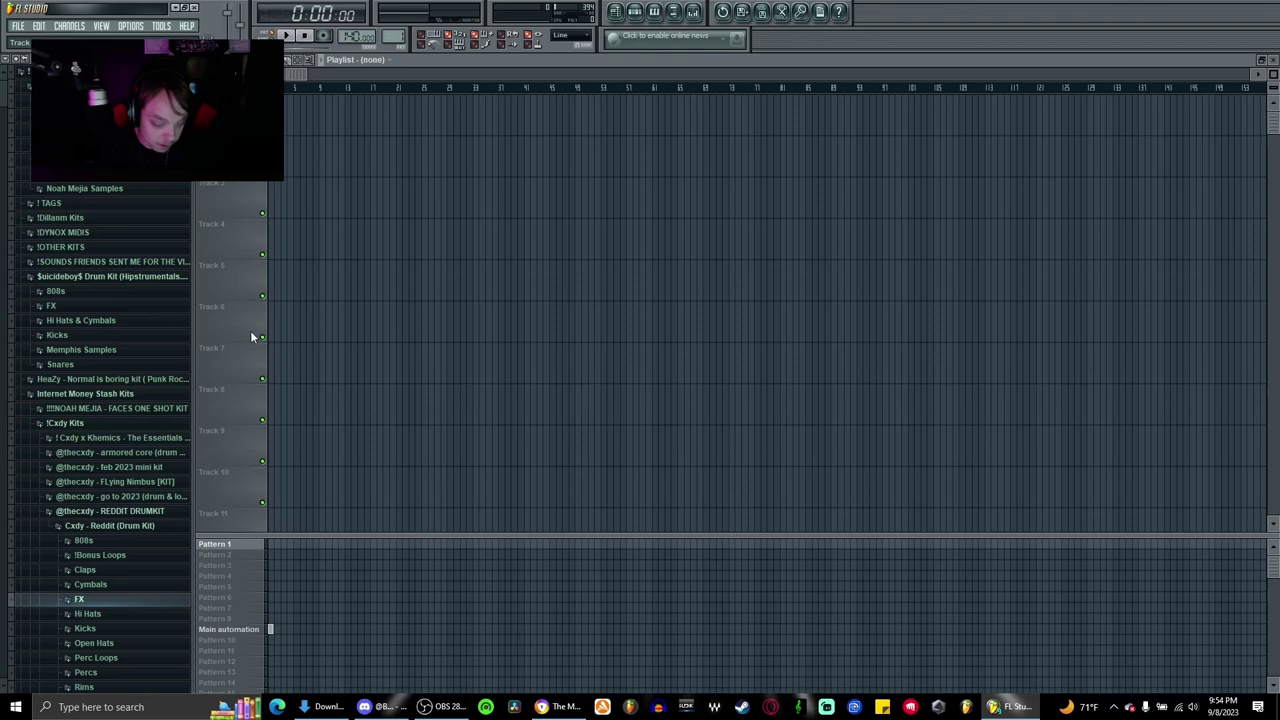
Place the "Speedway 159bpm" sample at the start of playlist track 1 and set the project tempo to 159 BPM
left_click(100, 247)
scroll(113, 398, "down", 10)
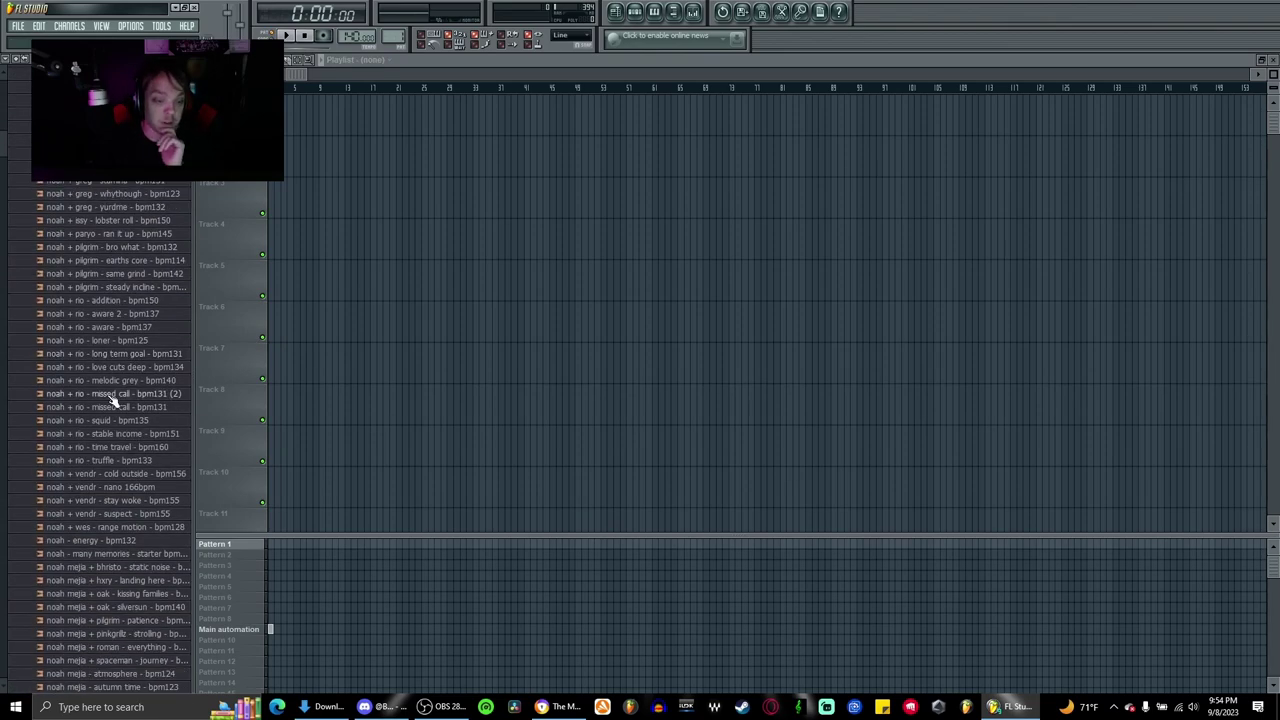
scroll(113, 398, "down", 1)
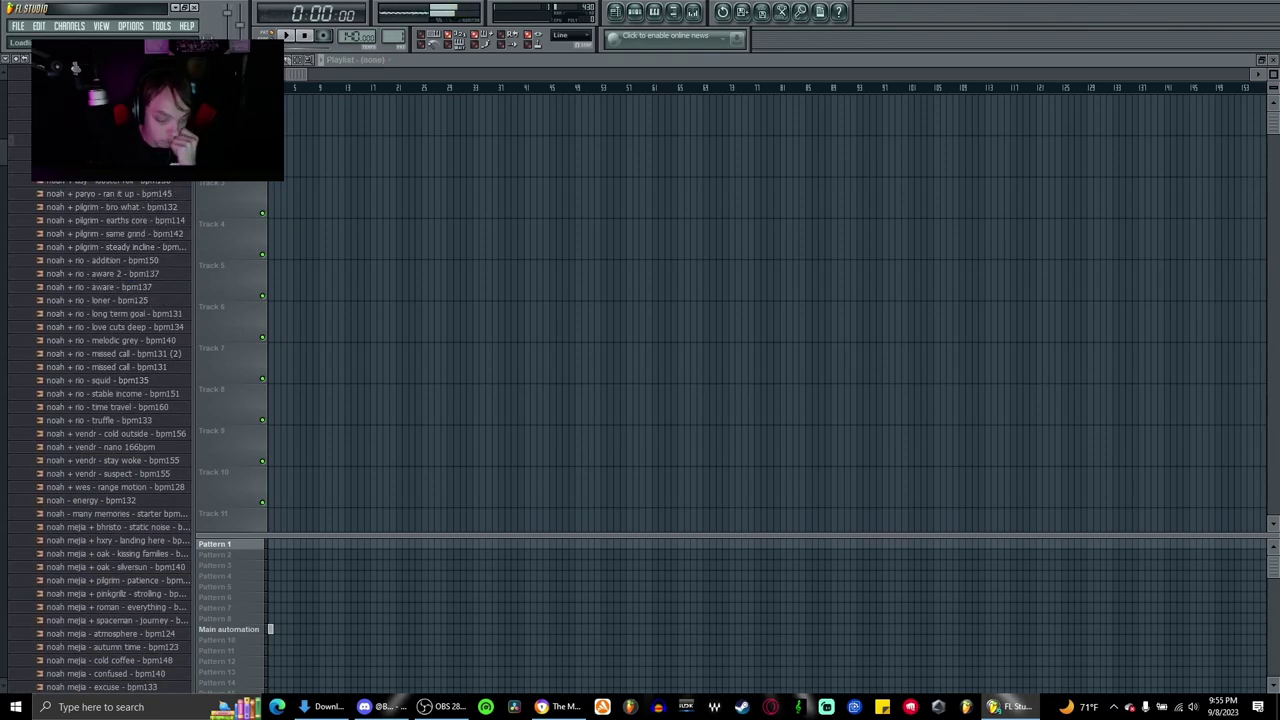
scroll(80, 560, "down", 15)
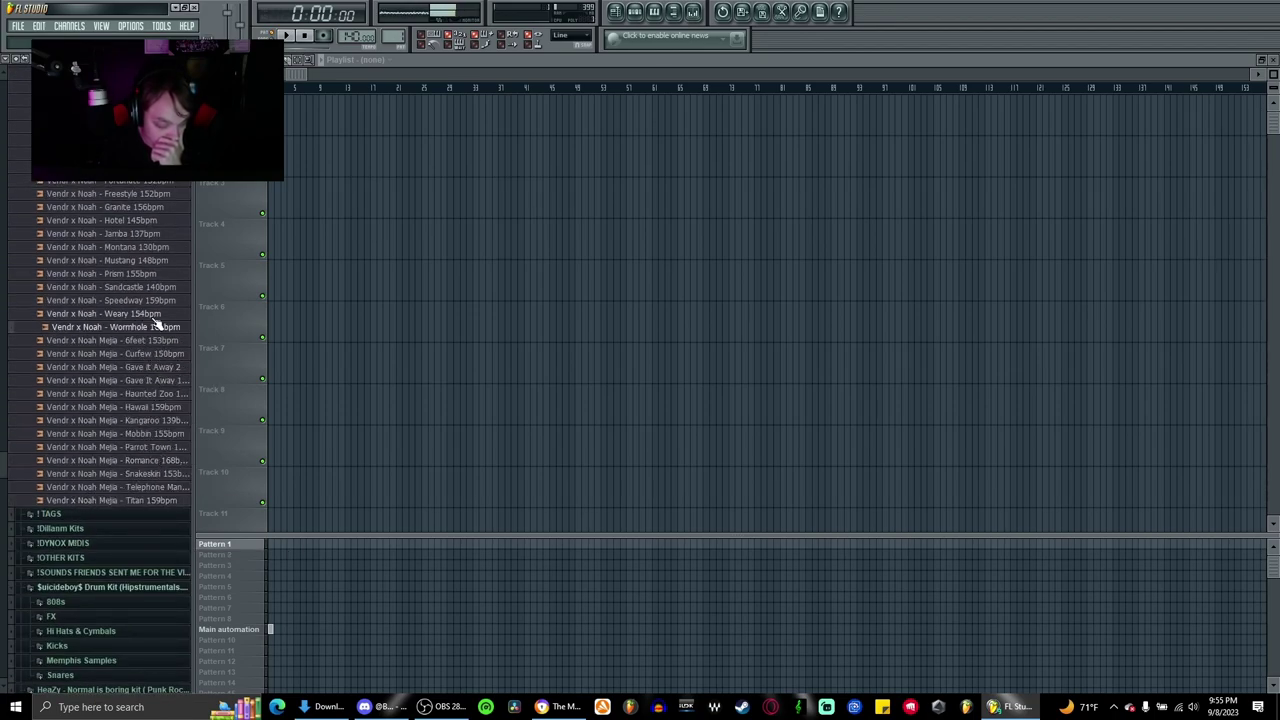
left_click_drag(133, 301, 285, 115)
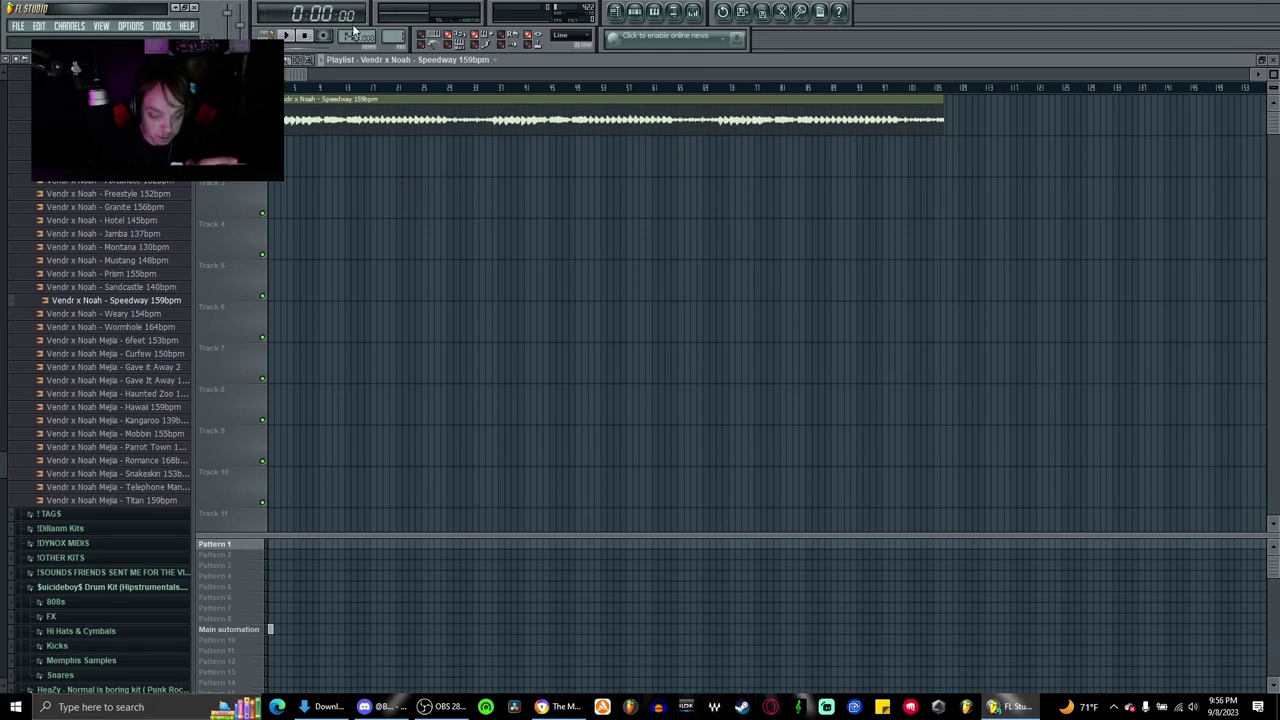
left_click_drag(348, 36, 348, 20)
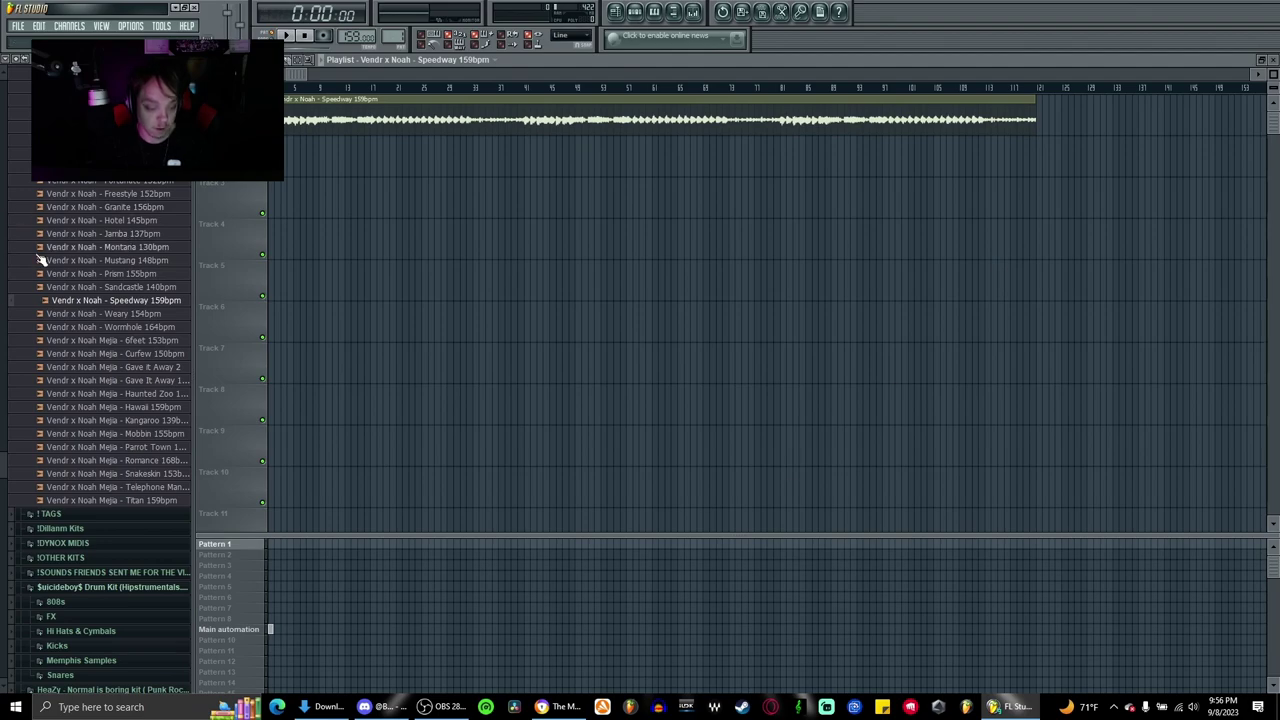
Audition the claps in the Cxdy - Reddit drum kit and load the Nice Clap sample into the project
scroll(100, 251, "down", 15)
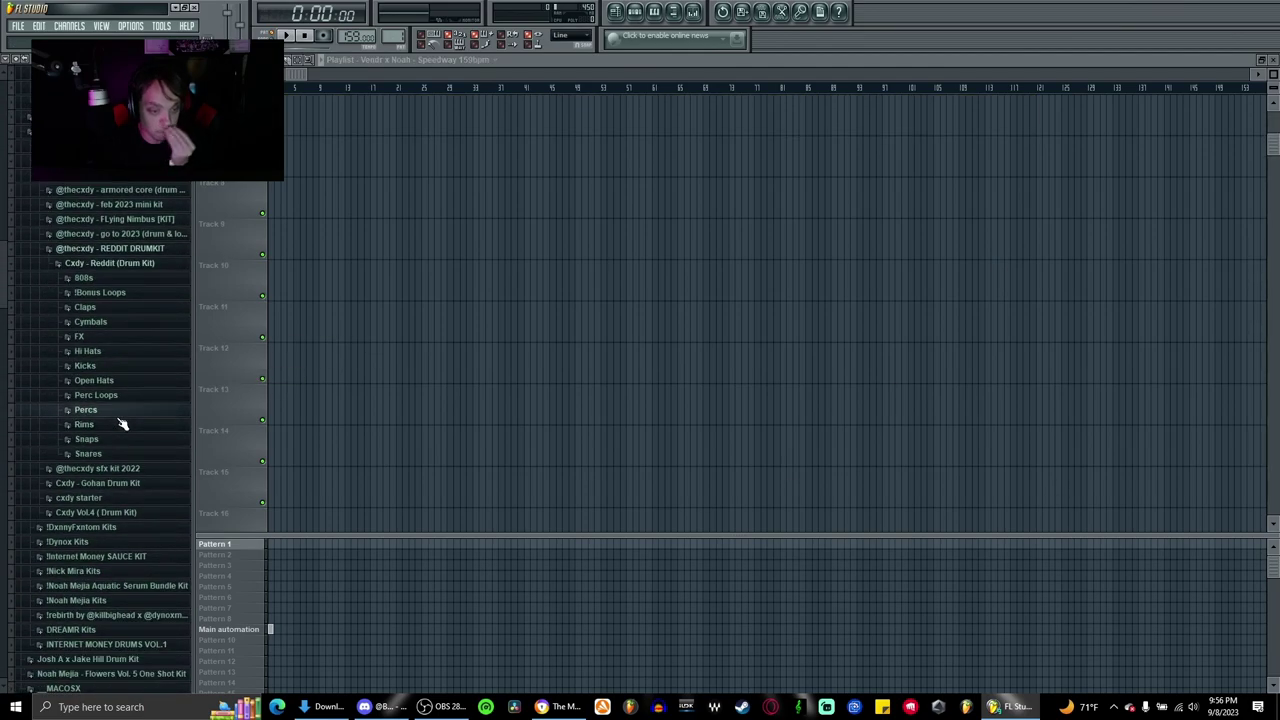
scroll(121, 425, "down", 2)
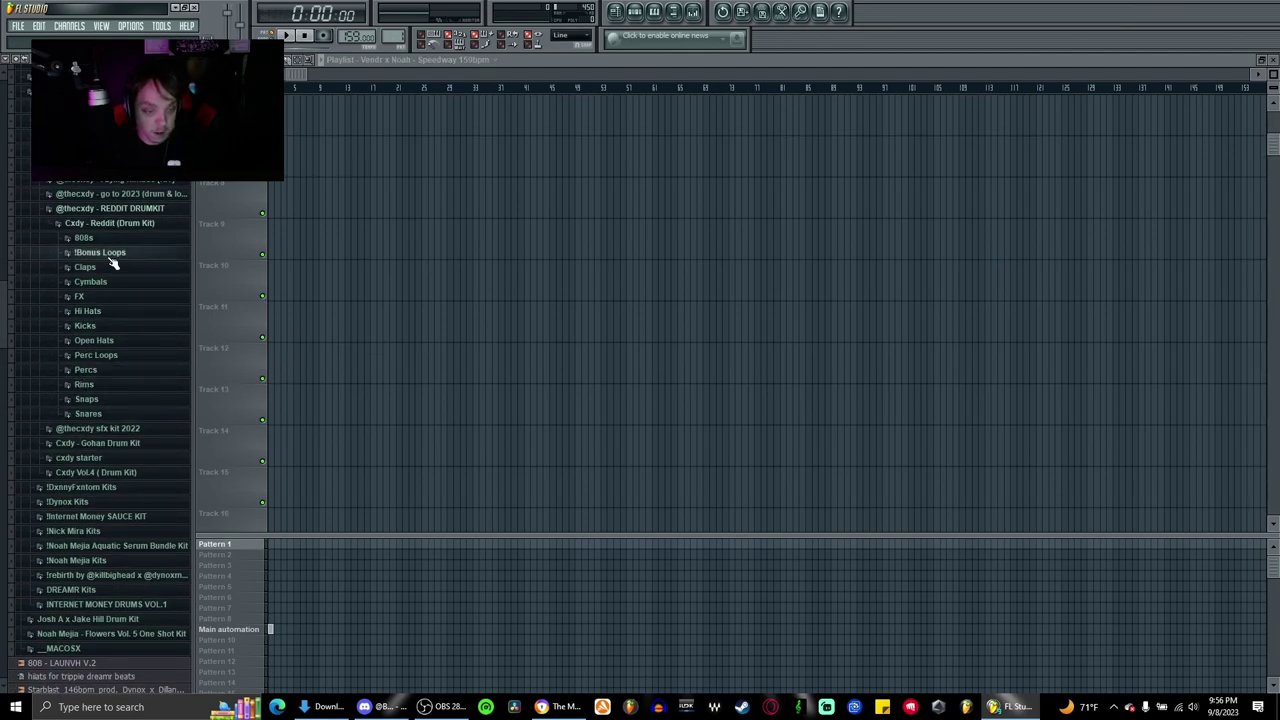
scroll(110, 270, "down", 2)
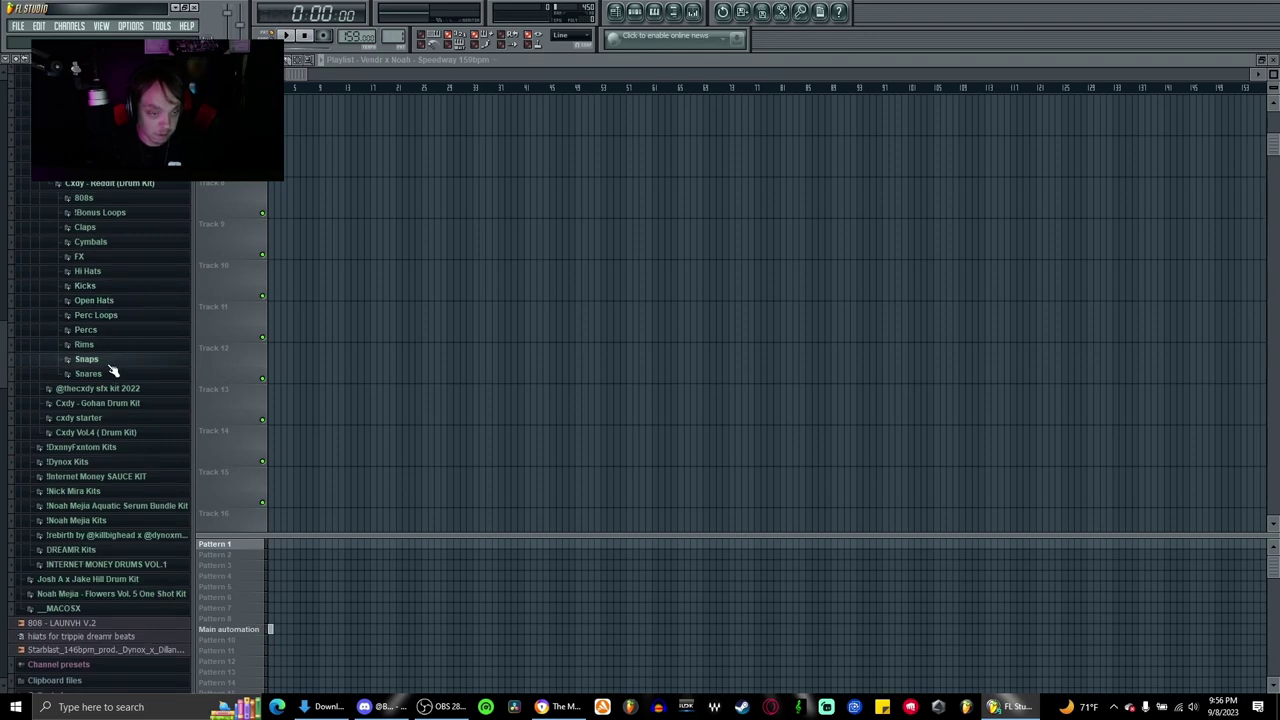
left_click(100, 228)
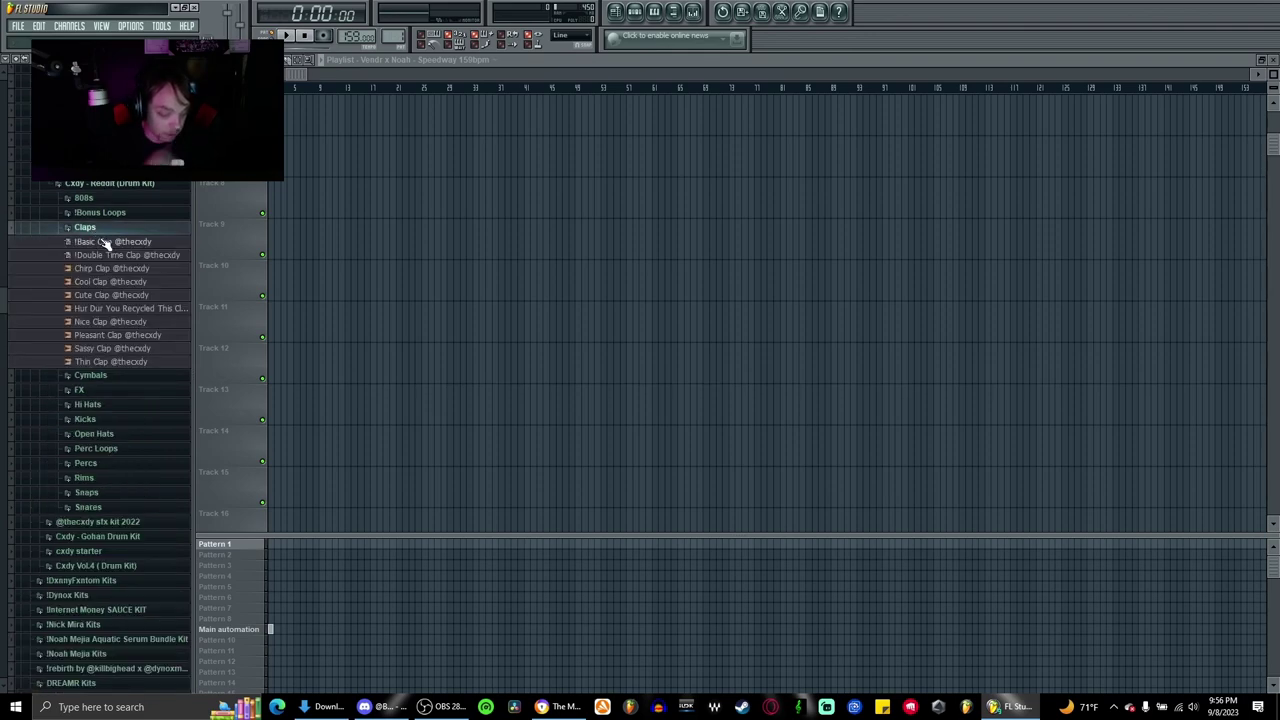
left_click(106, 268)
left_click(106, 281)
left_click(110, 308)
left_click(112, 321)
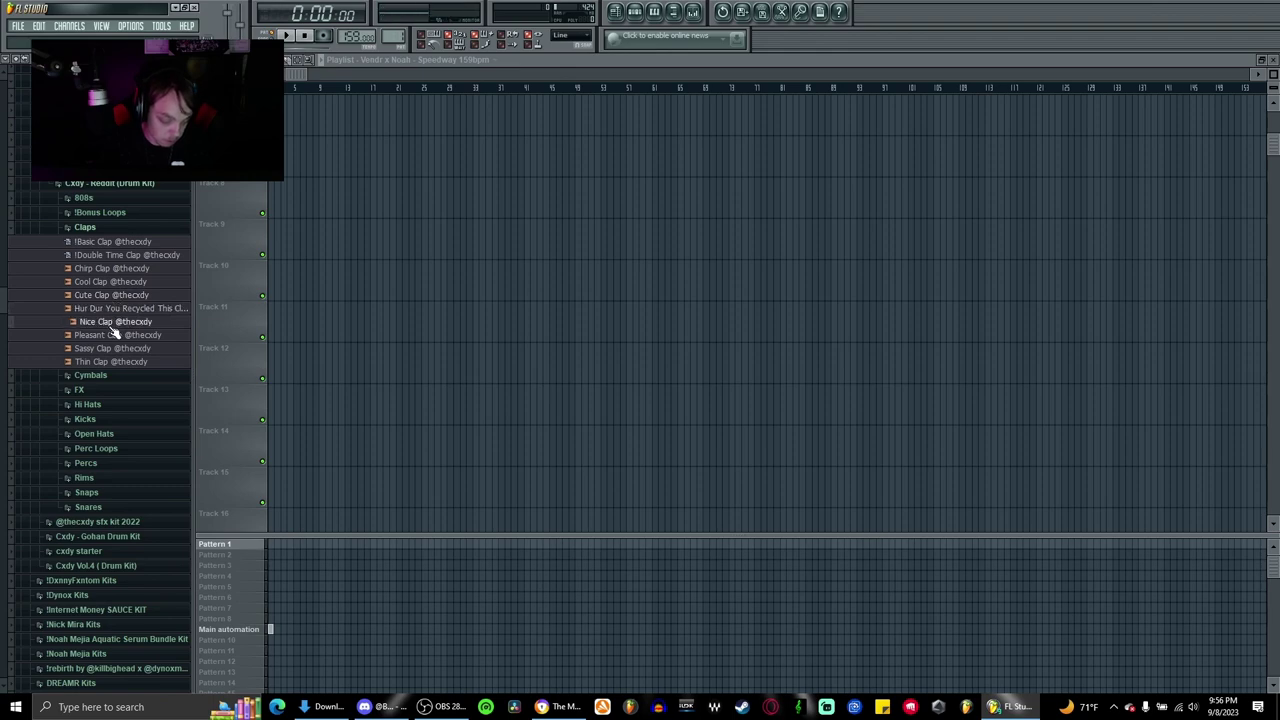
left_click_drag(113, 333, 349, 191)
Add a Nice Clap note on beat 3 of bar 1 in its piano roll, and return to the playlist
scroll(366, 251, "up", 5)
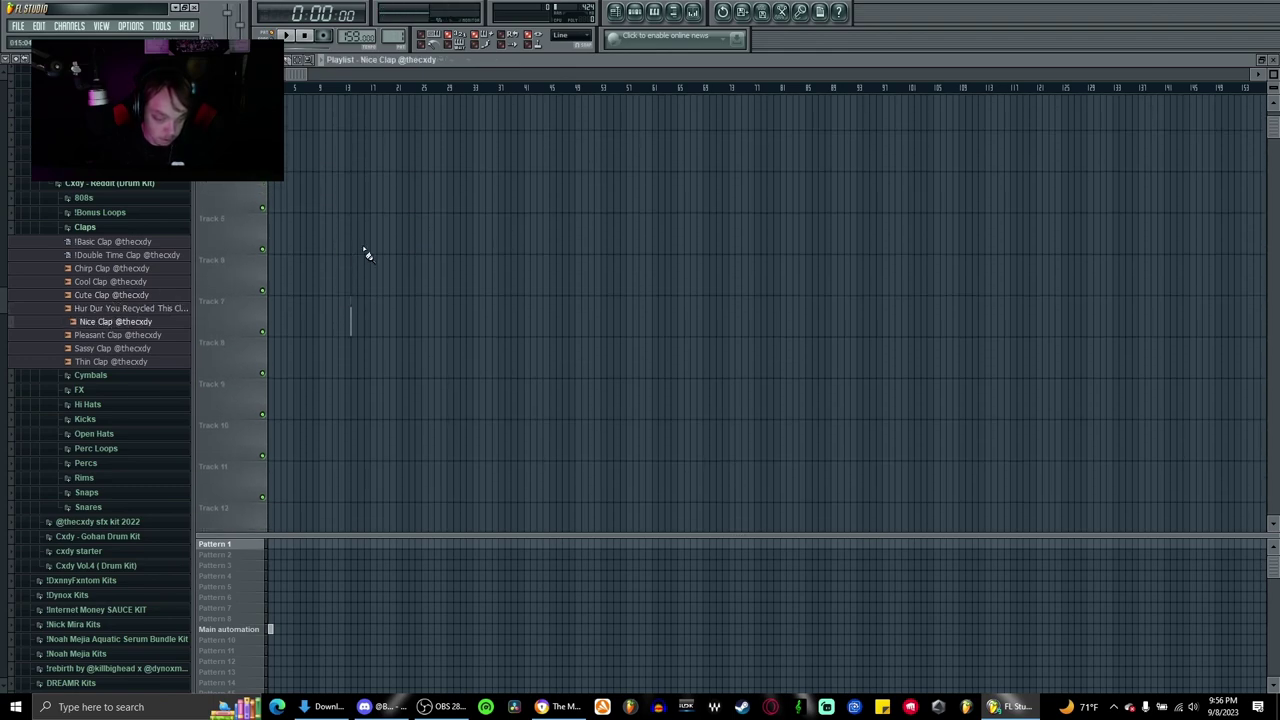
scroll(327, 313, "up", 4)
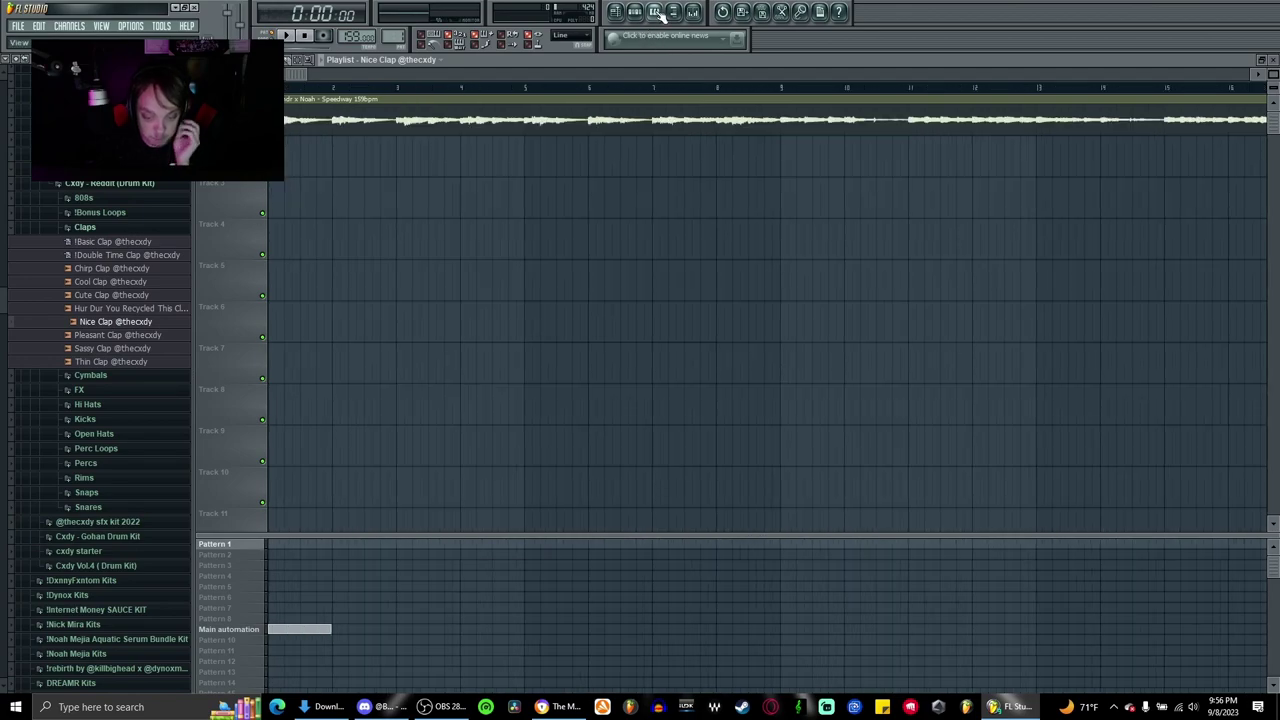
left_click(424, 63)
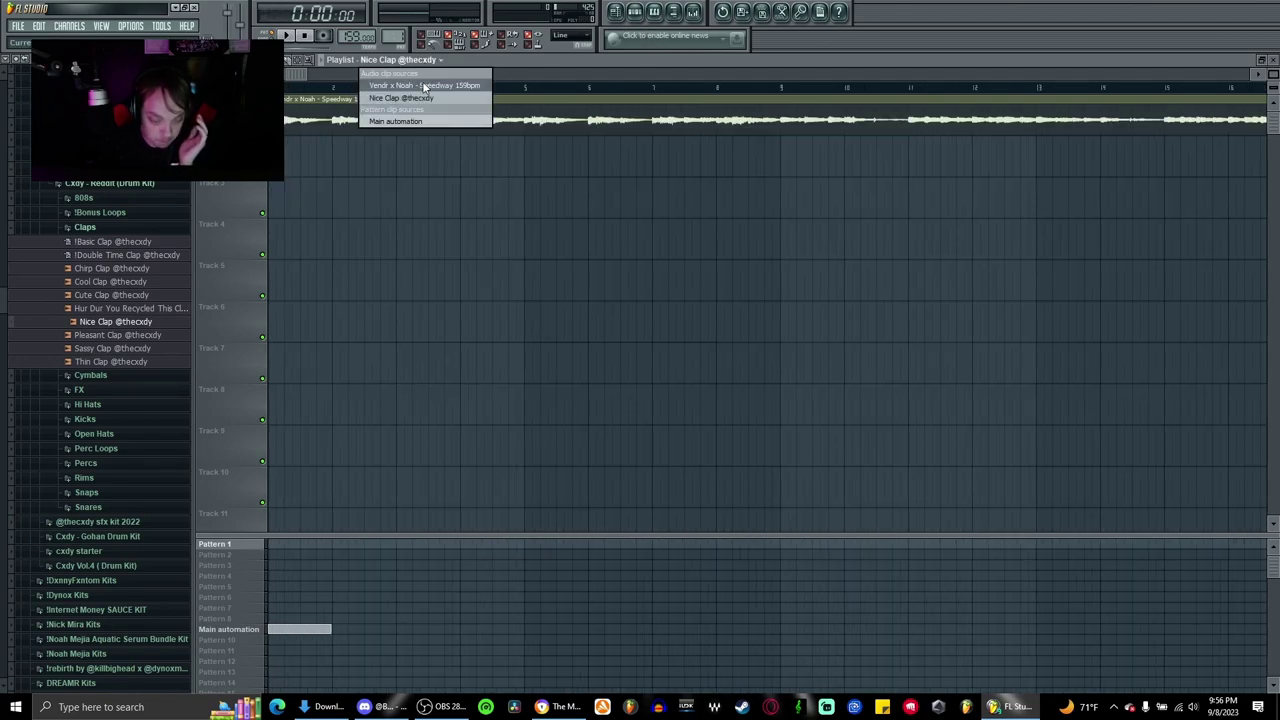
left_click(637, 31)
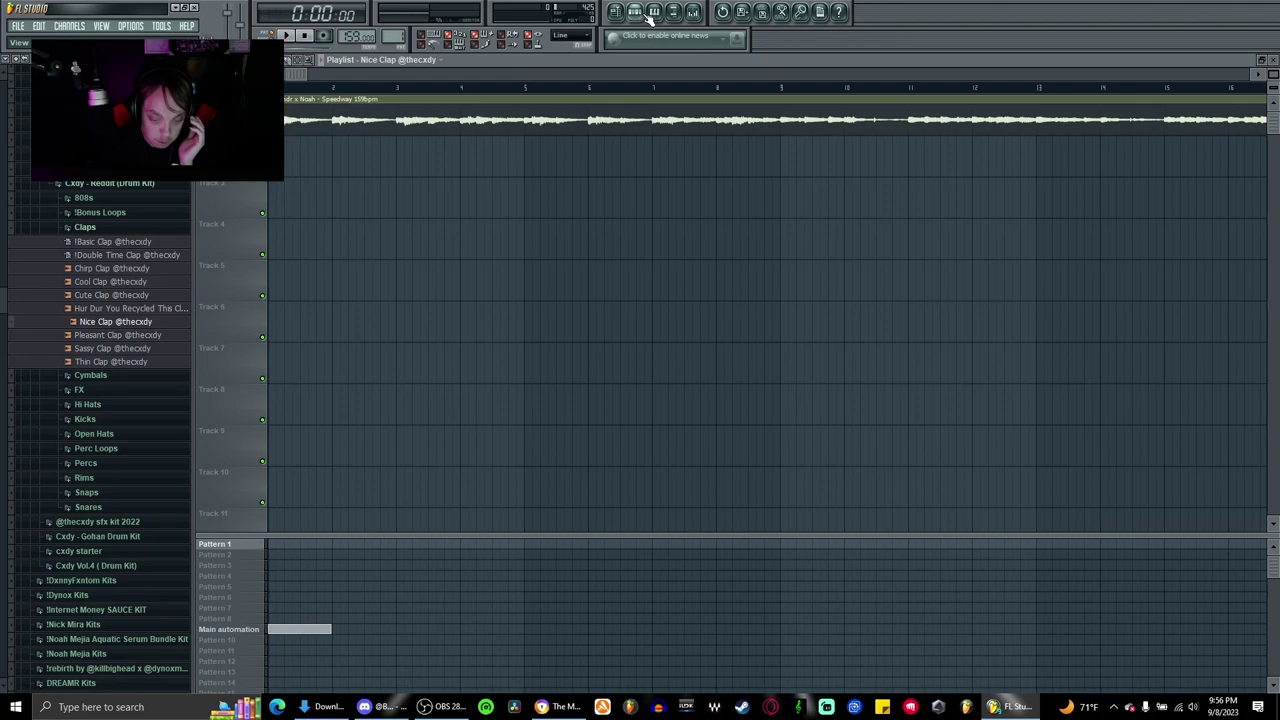
left_click(651, 13)
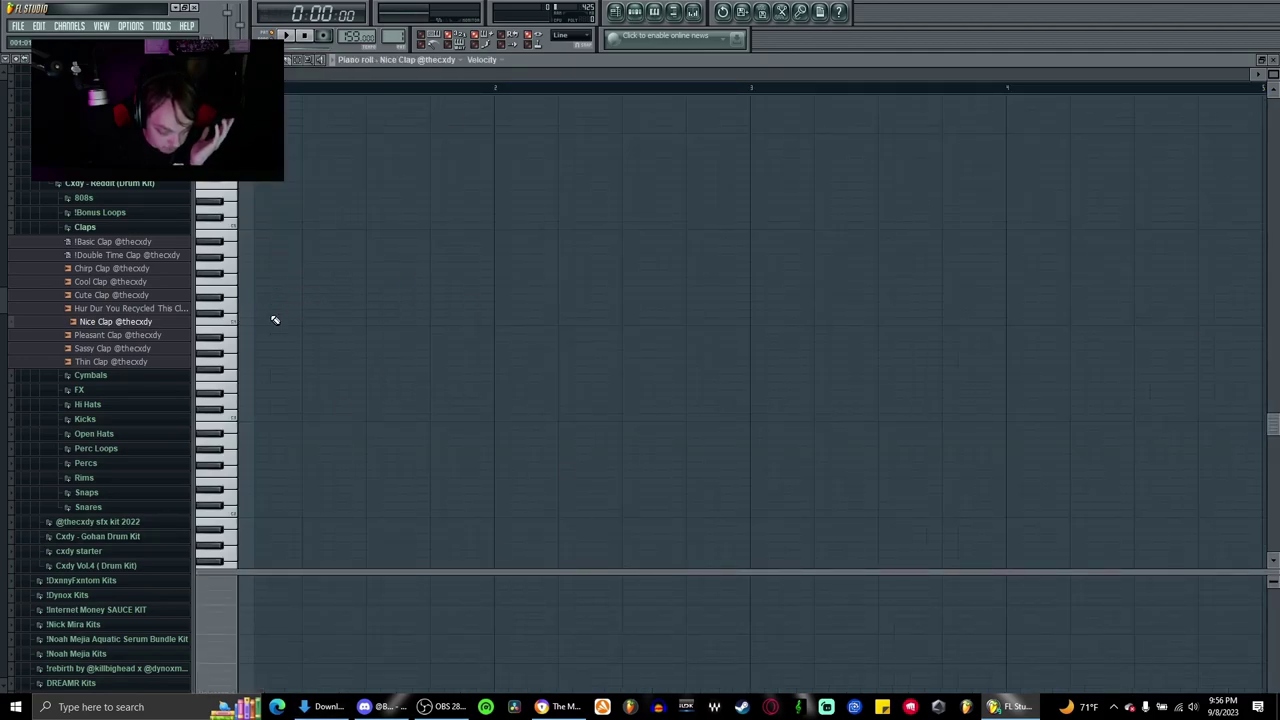
left_click(366, 228)
key("ctrl+a")
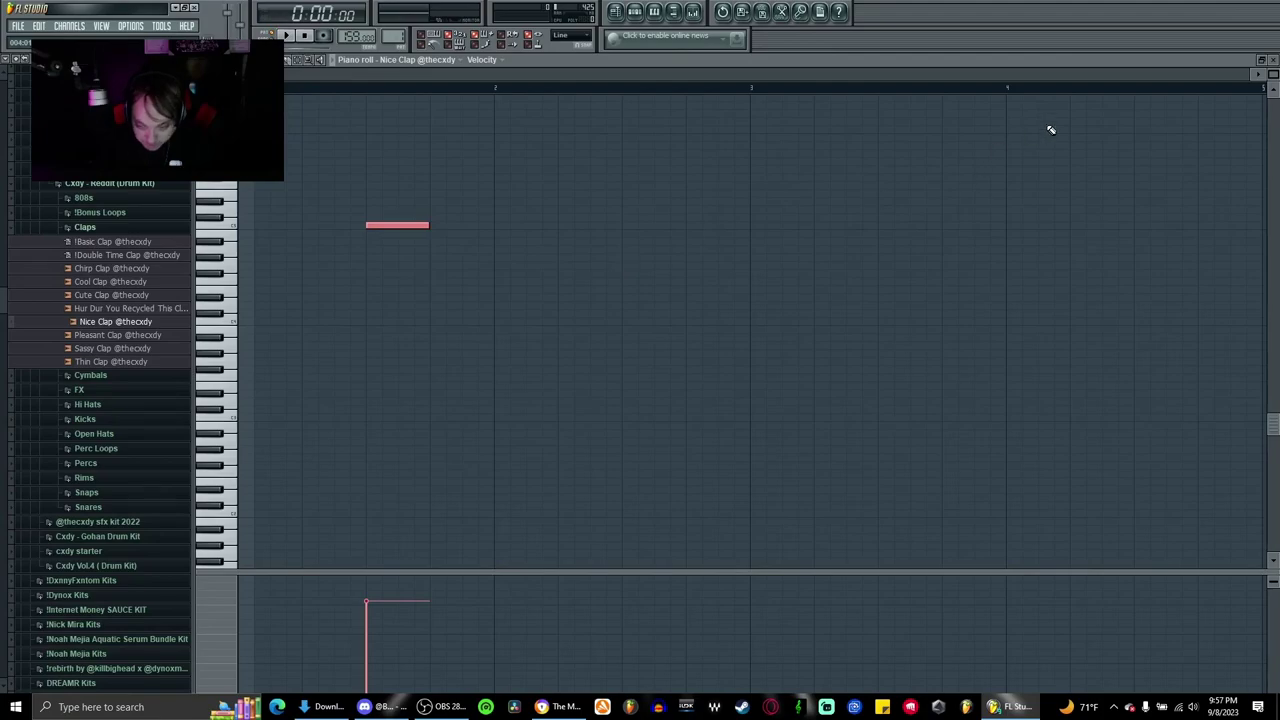
left_click(1273, 62)
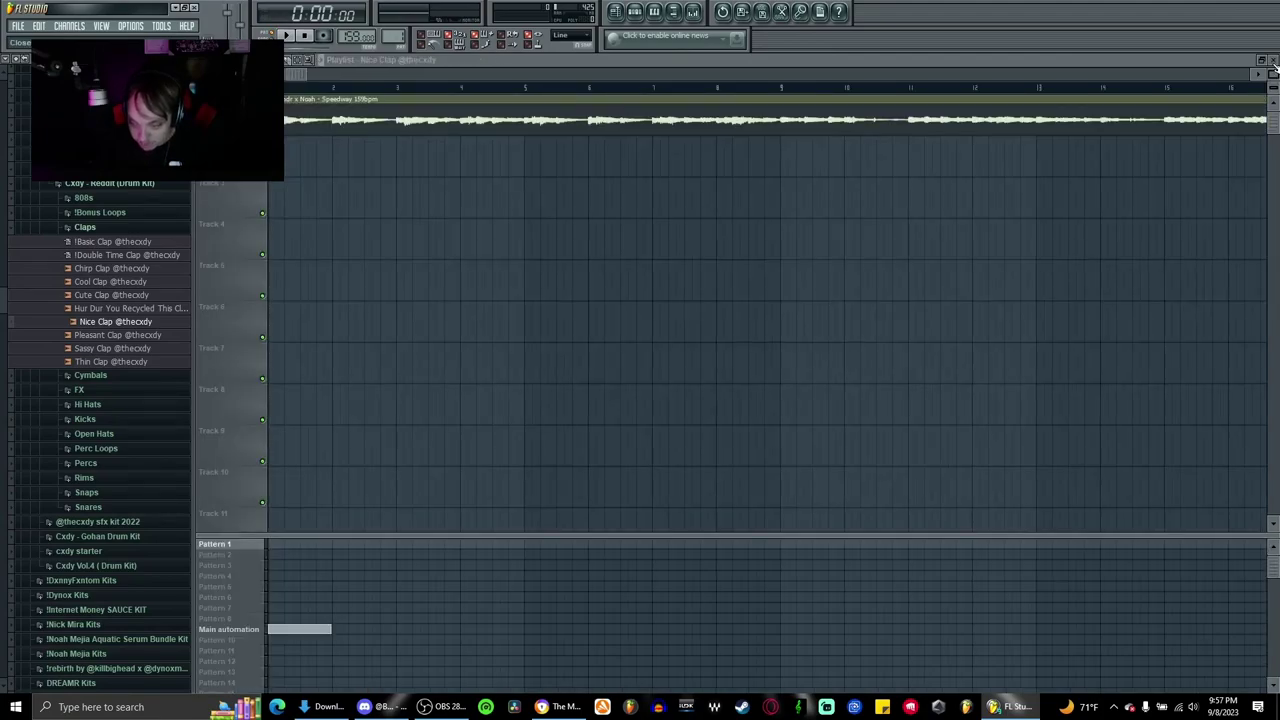
Choose Pattern 1 as the playlist clip source and place it at the start of track 2
left_click(415, 66)
left_click(400, 121)
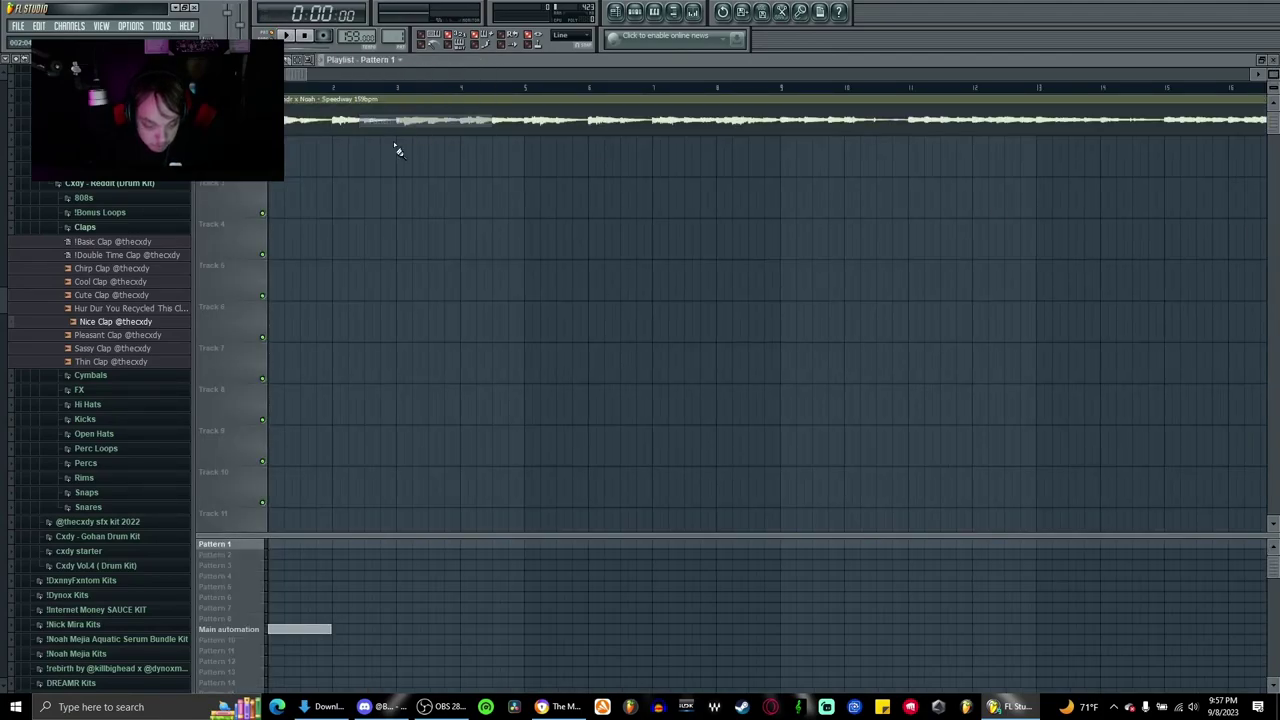
left_click(396, 147)
left_click_drag(412, 147, 285, 152)
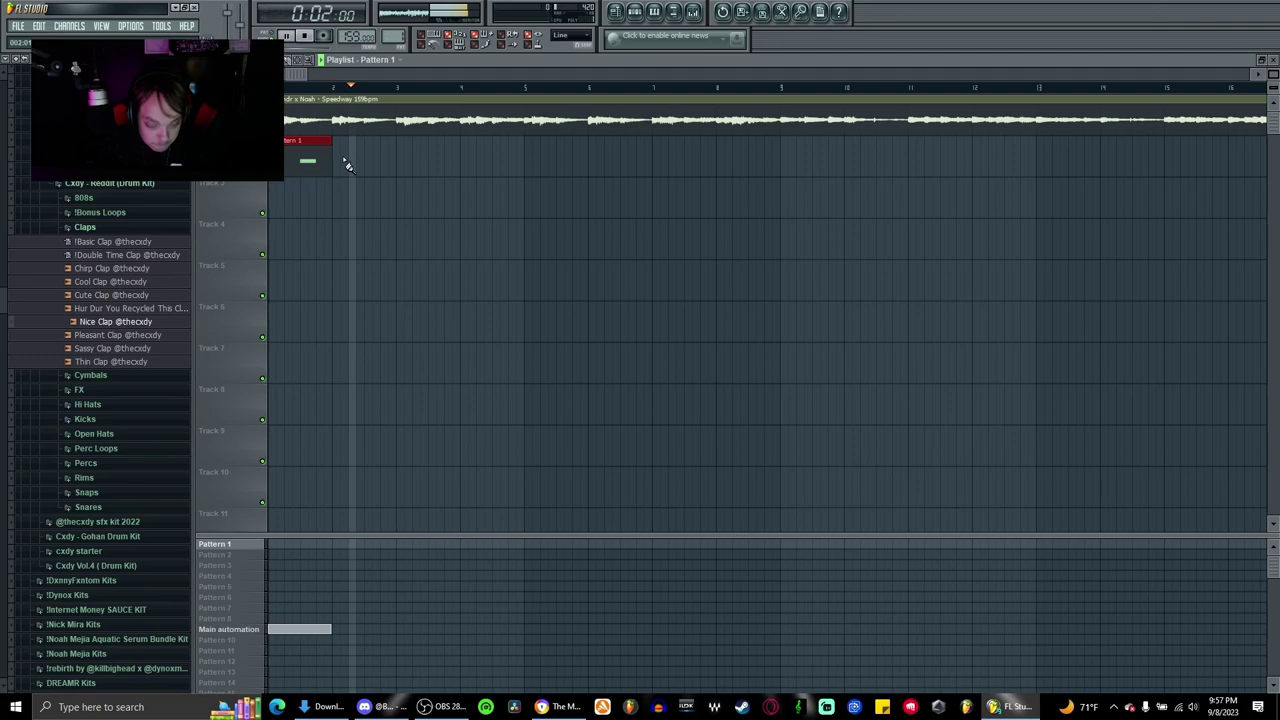
Repeat the Nice Clap note on beat 3 of bars 2, 3 and 4, and play the pattern with the sample
left_click(656, 12)
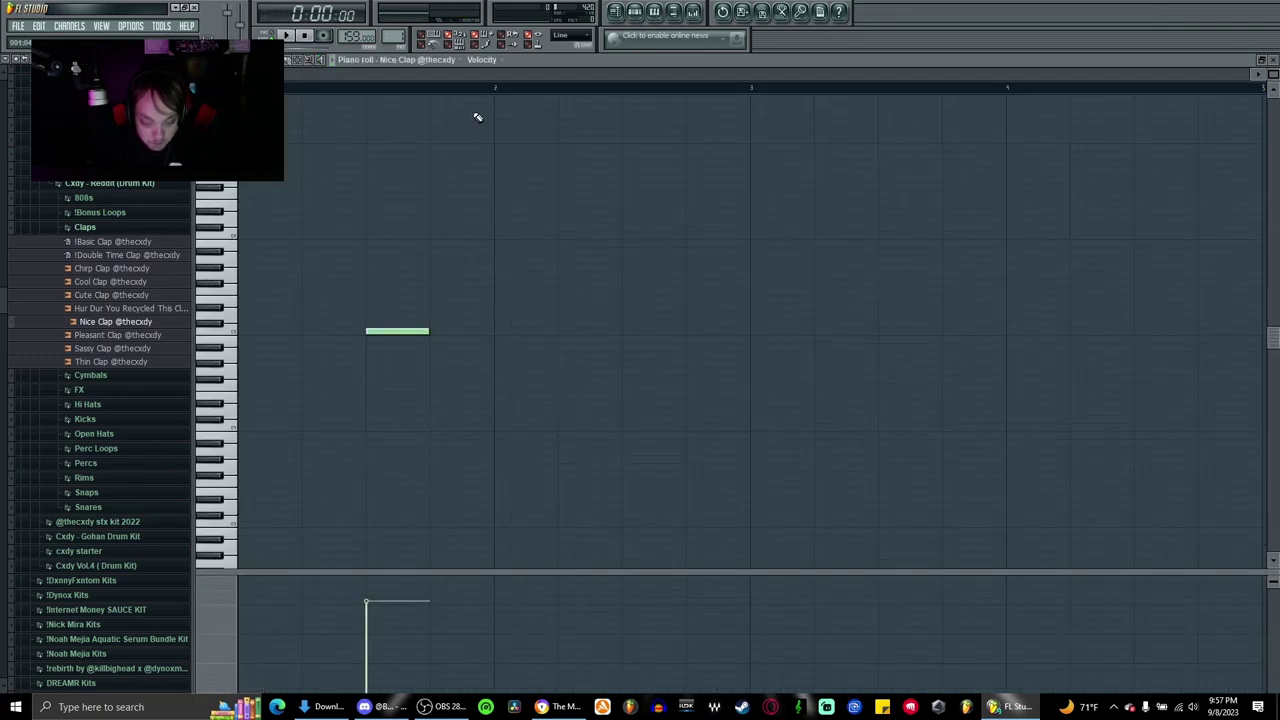
left_click_drag(403, 338, 655, 331)
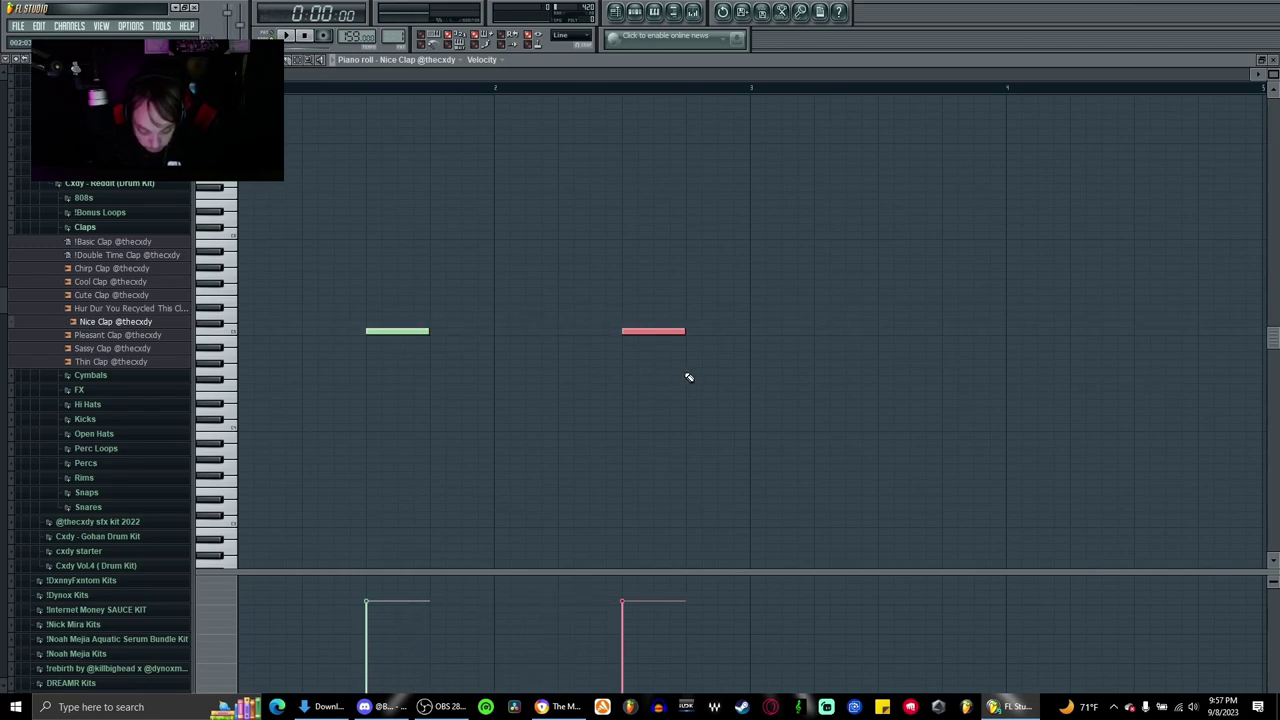
key("shift+i")
left_click_drag(404, 330, 914, 330)
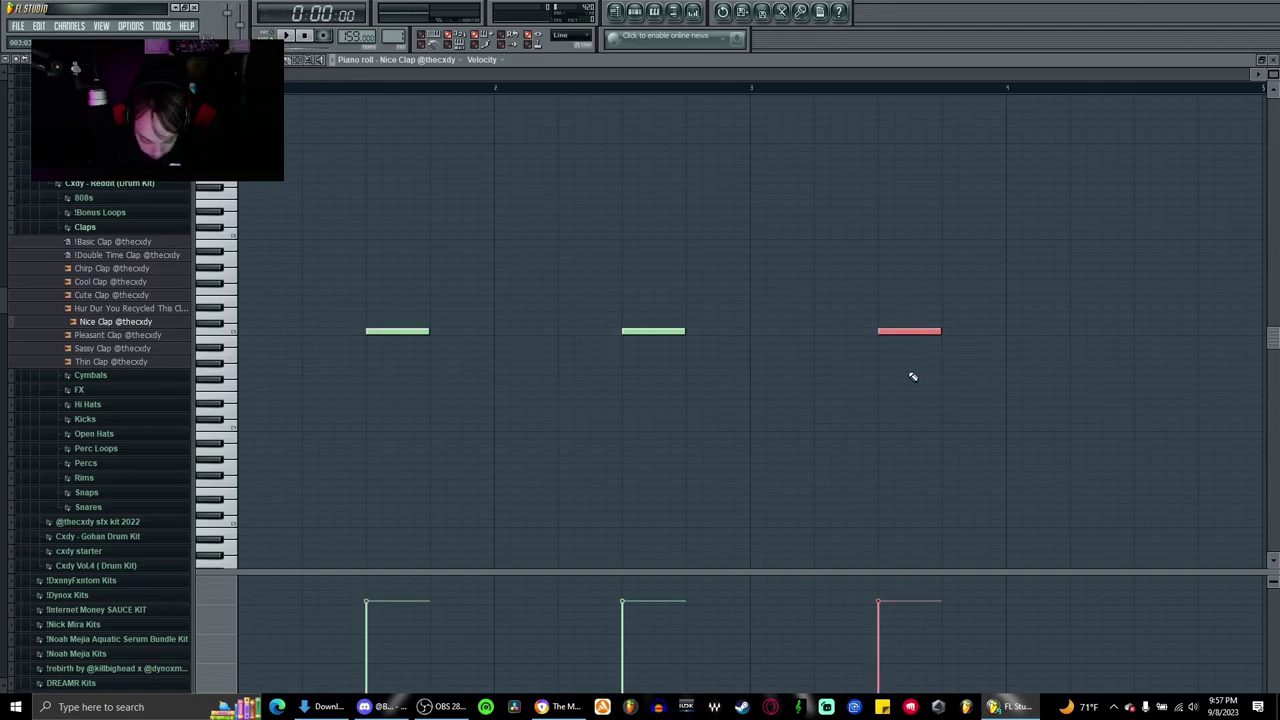
key("ctrl+b")
key("space")
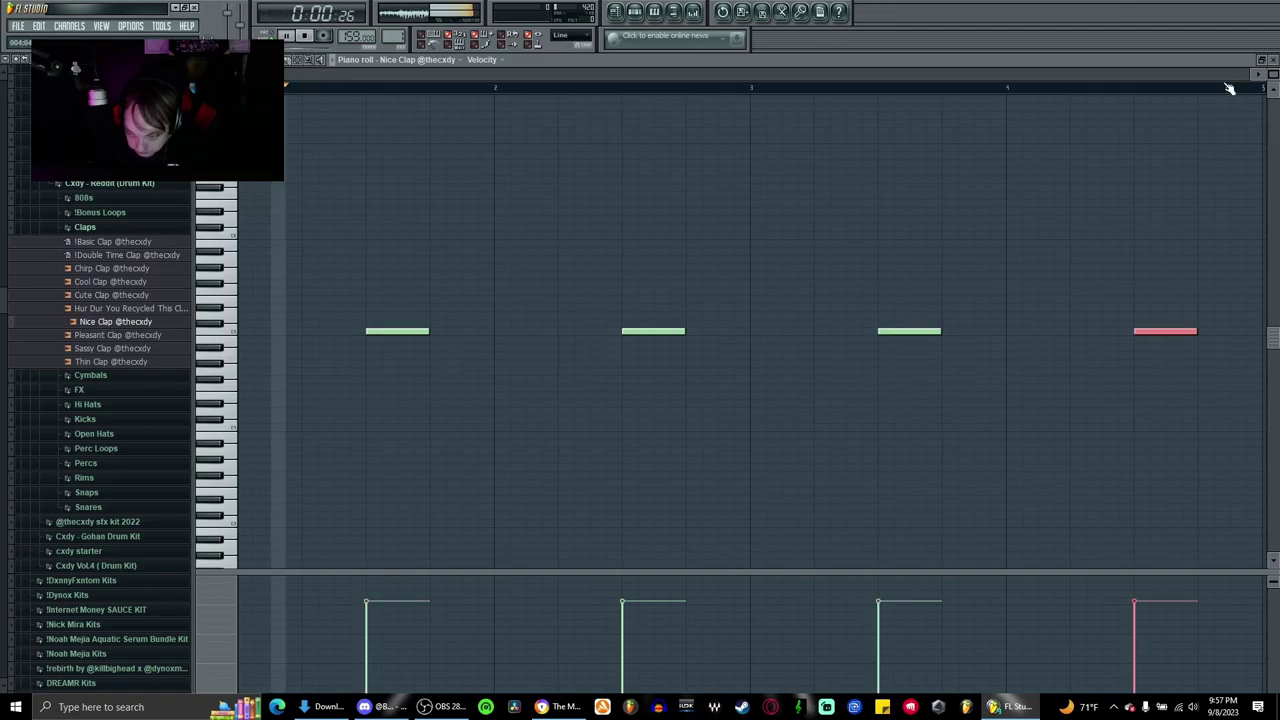
left_click(1272, 62)
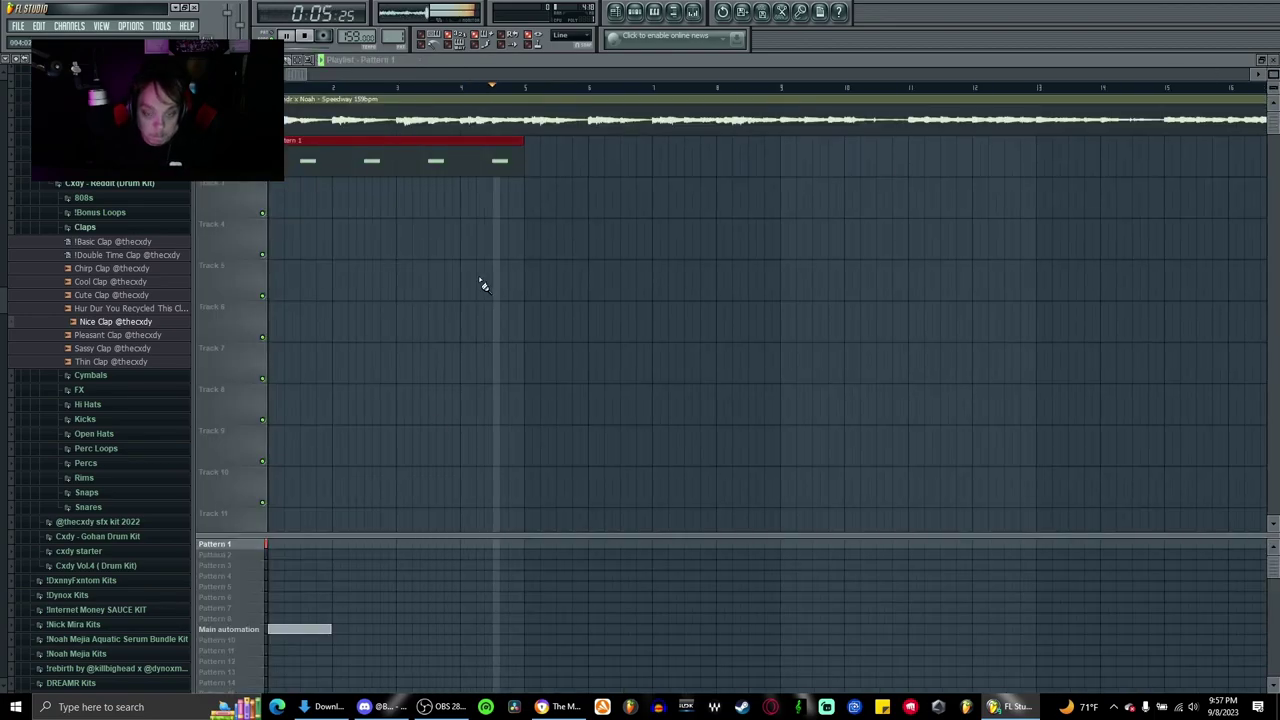
key("space")
Load the Wonda HH sample from the drum kit's Hi Hats folder into the project
left_click(88, 228)
left_click(90, 272)
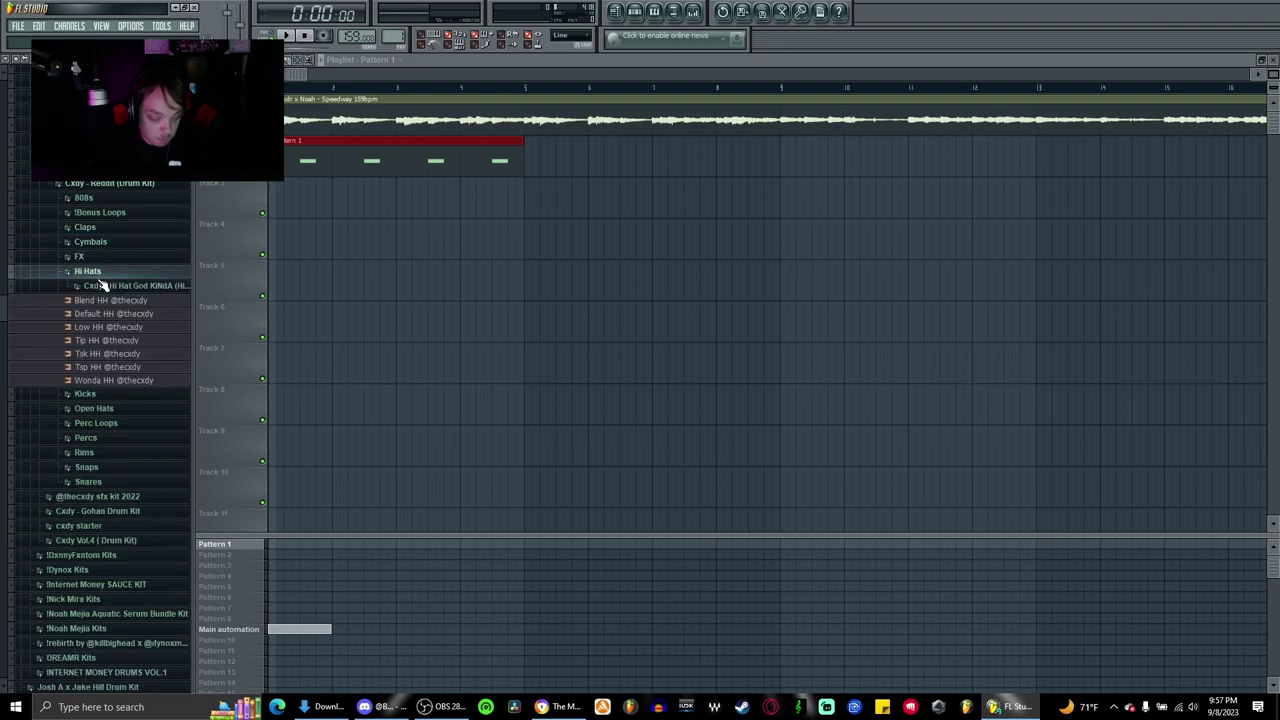
left_click(103, 381)
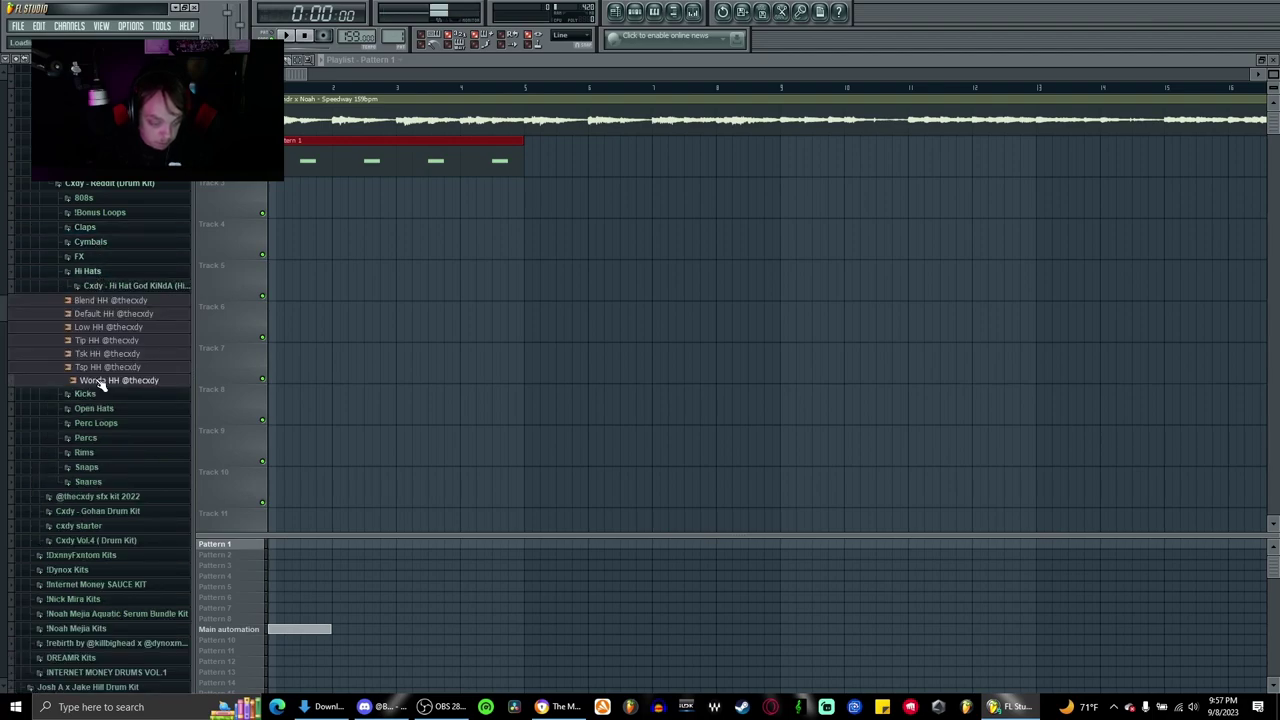
left_click_drag(337, 355, 372, 222)
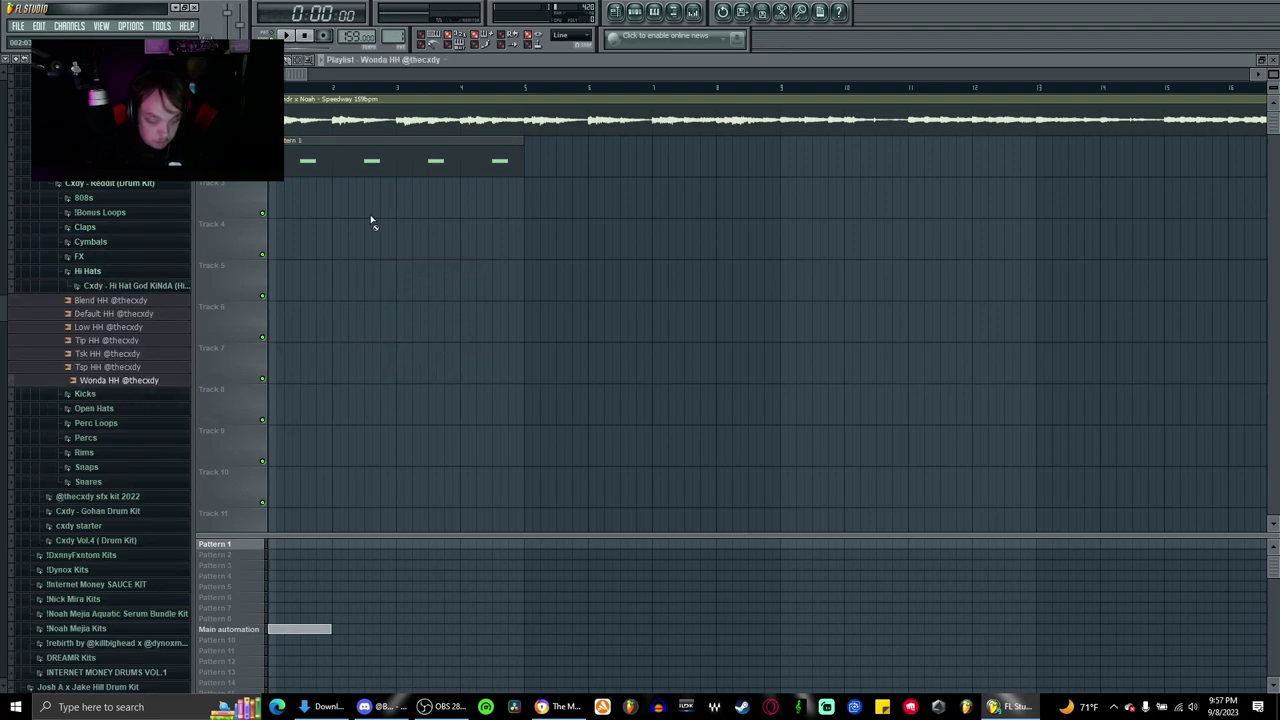
Fill bars 1 to 4 of the Wonda HH piano roll with consecutive half-beat notes and play them back
double_click(404, 151)
key("Down")
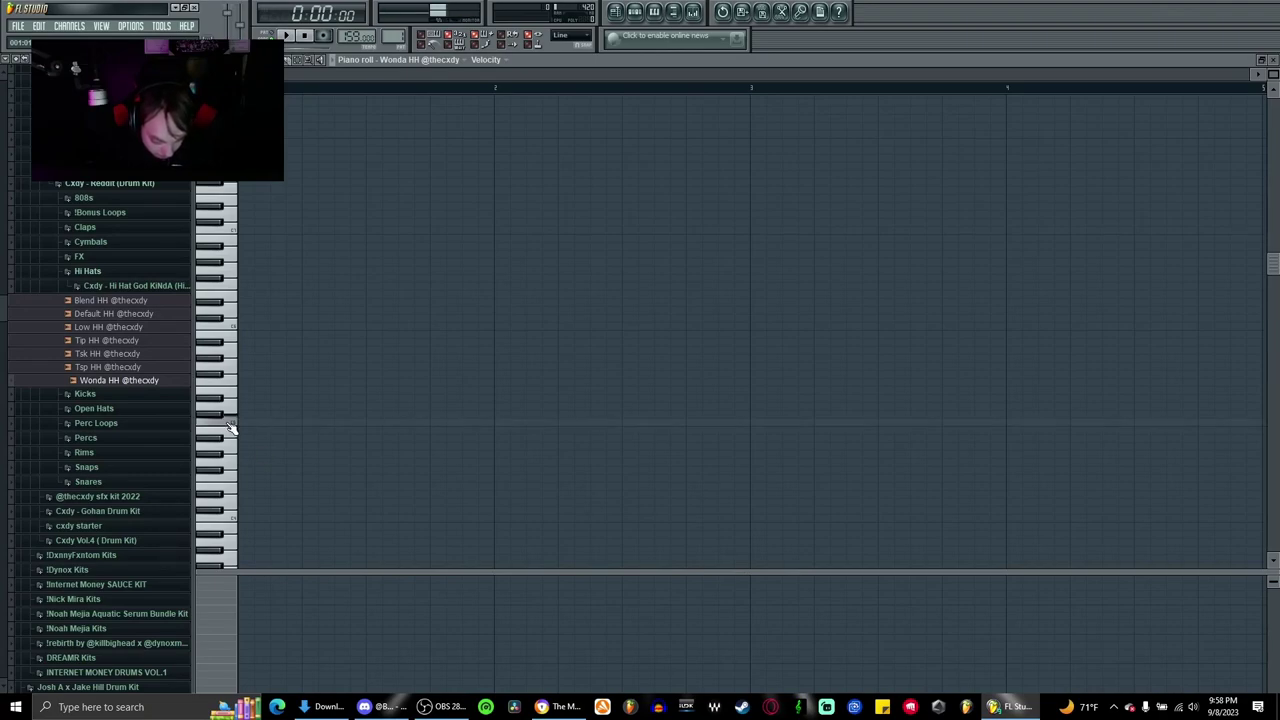
left_click(245, 423)
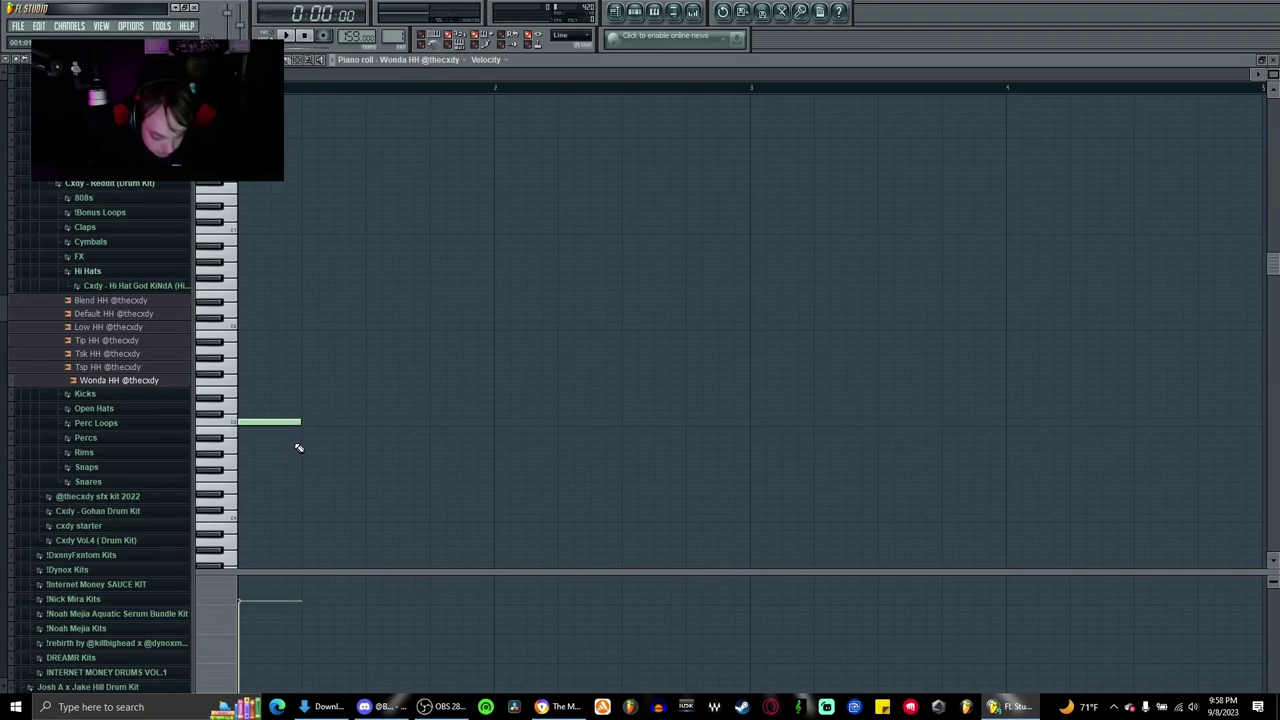
key("ctrl+a")
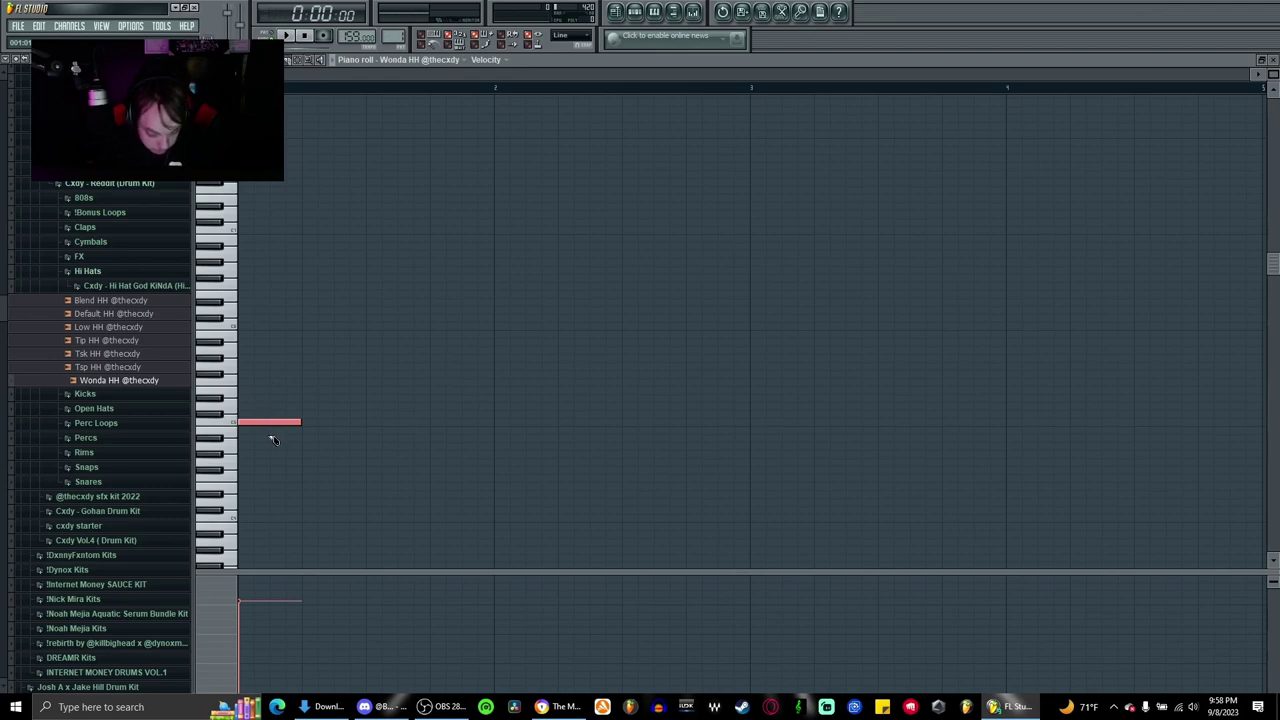
left_click_drag(272, 408, 272, 420)
left_click_drag(360, 452, 270, 410)
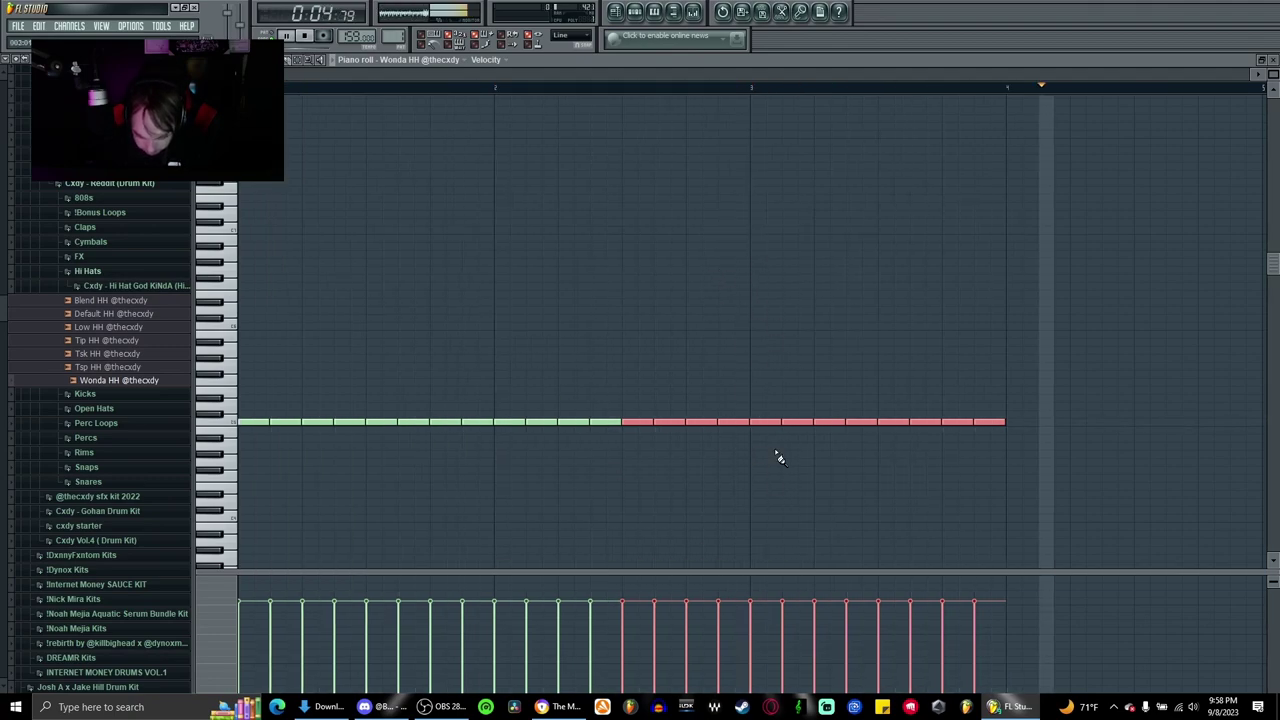
key("space")
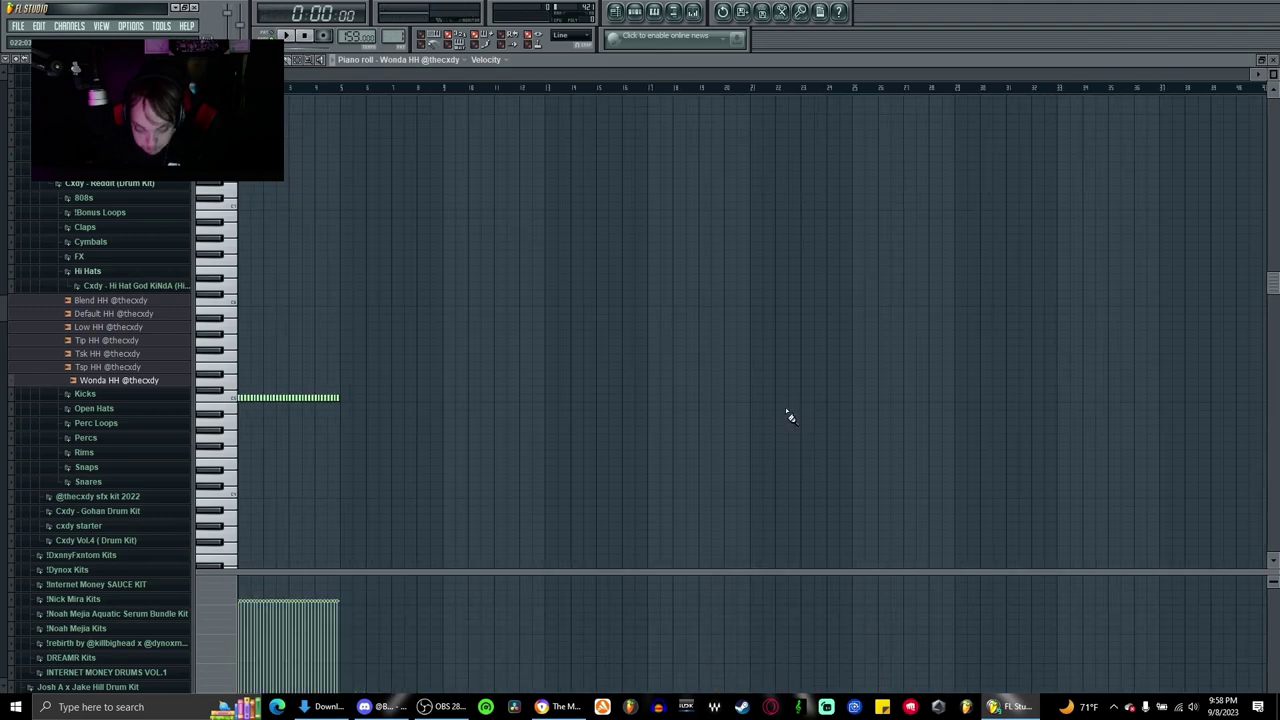
scroll(786, 411, "down", 1)
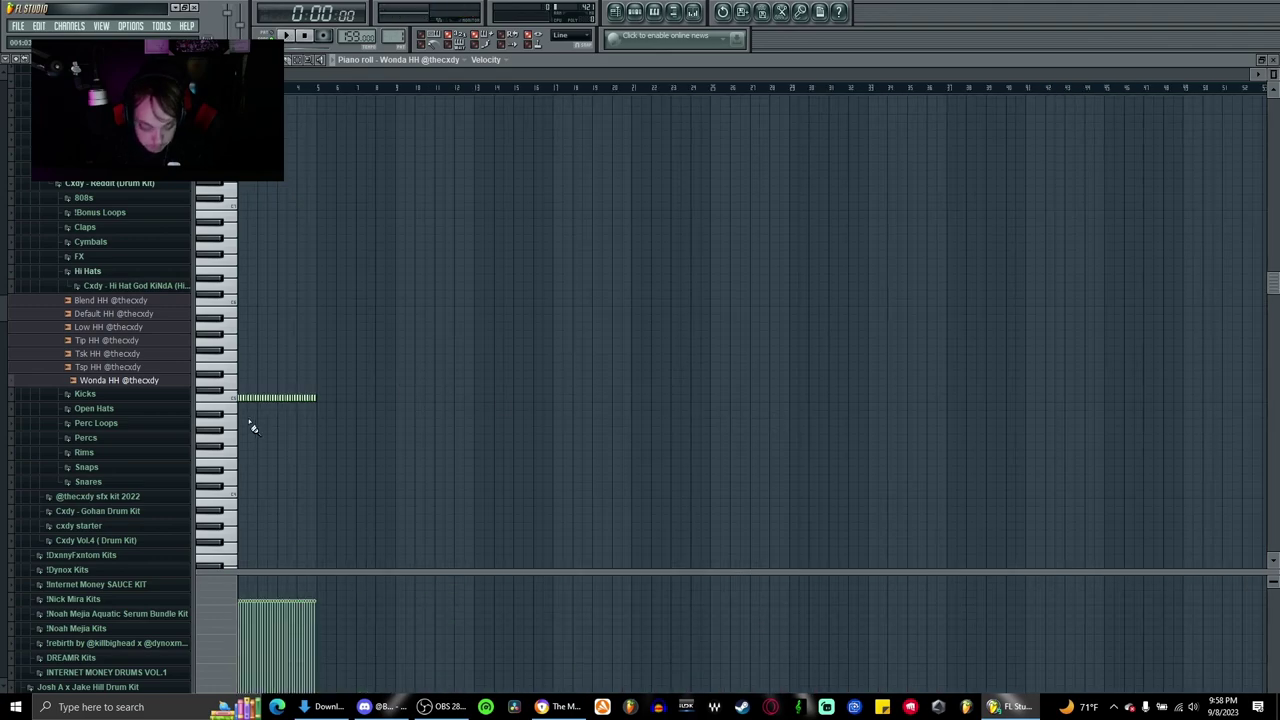
Add quarter-beat hi-hat rolls to the Wonda HH notes in bars 1, 2 and 4 and play the pattern back
scroll(246, 423, "up", 3)
scroll(240, 443, "up", 3)
left_click_drag(248, 450, 446, 472)
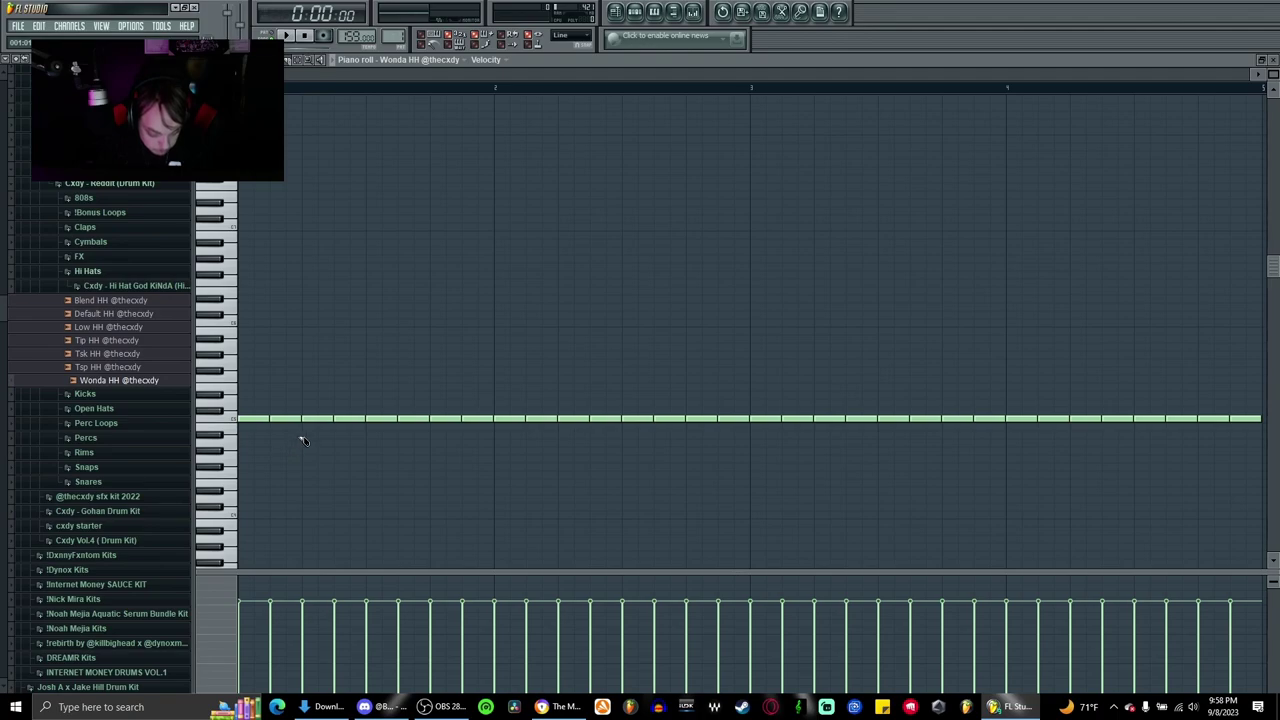
left_click(352, 416)
key("space")
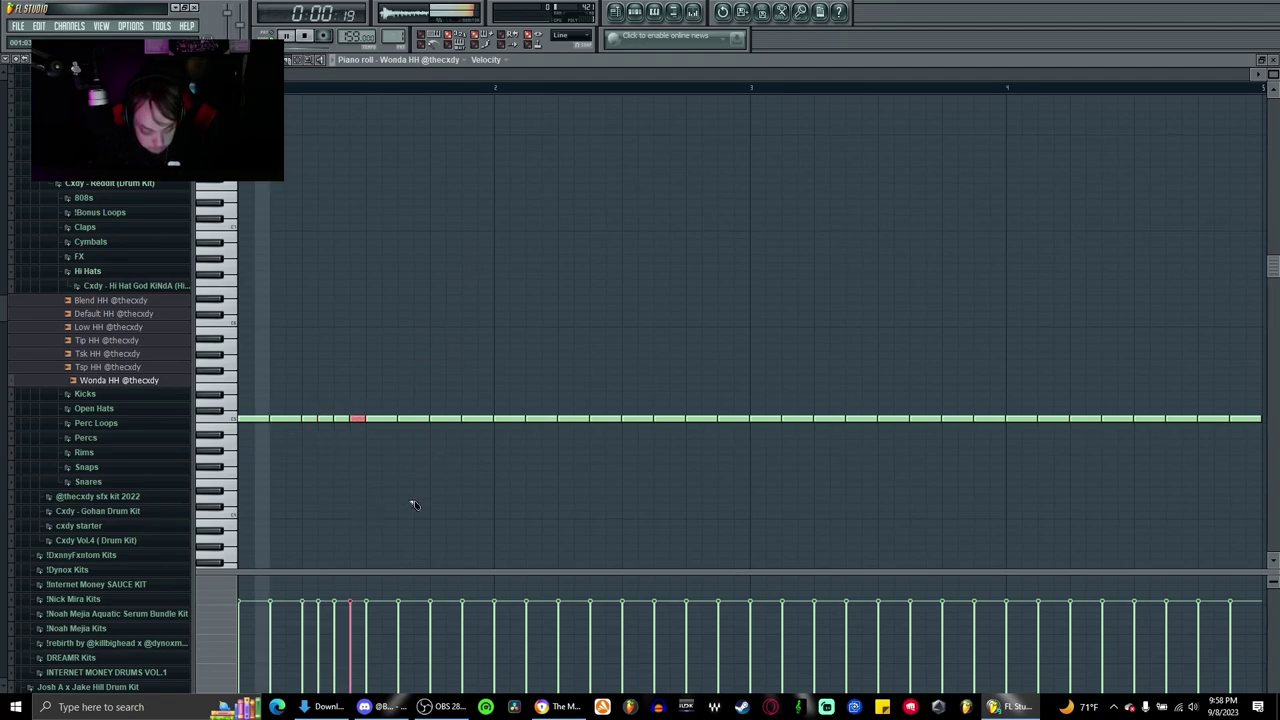
key("space")
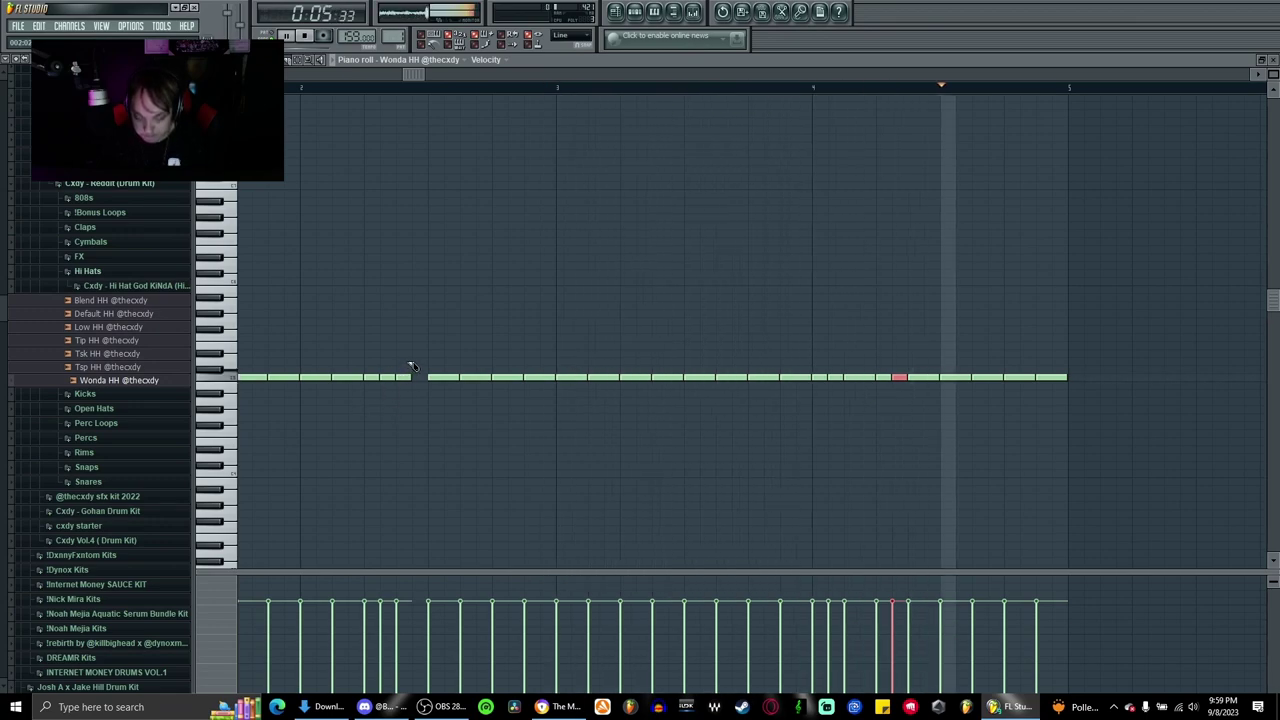
key("space")
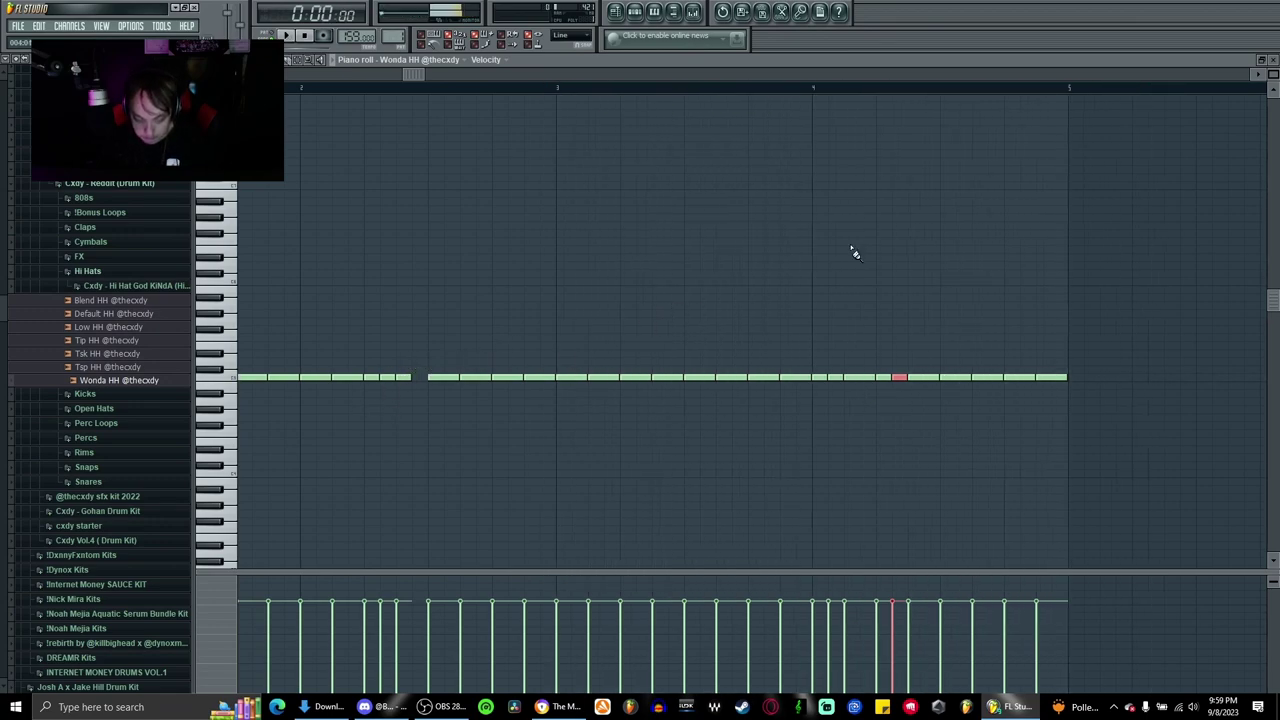
left_click(1274, 60)
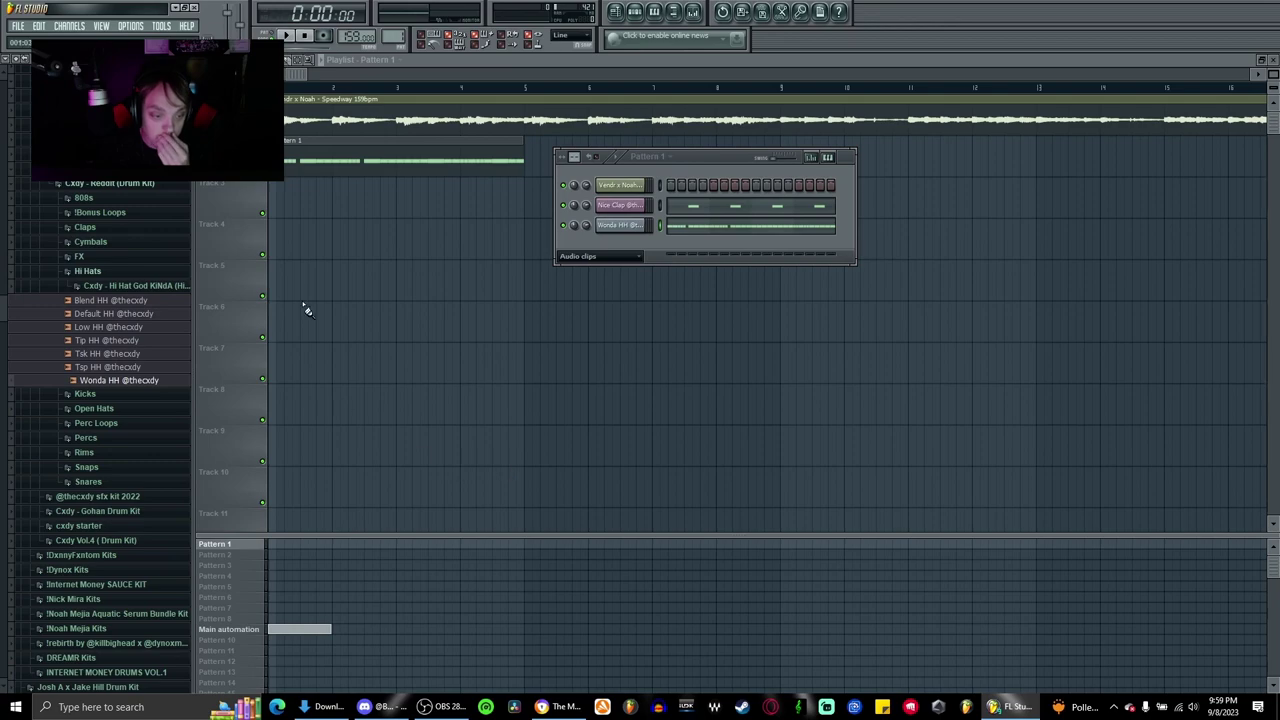
Load the Osiris OH sample from the Open Hats folder and place notes on beat 1 of bar 1 and beat 2 of bar 4
left_click(105, 287)
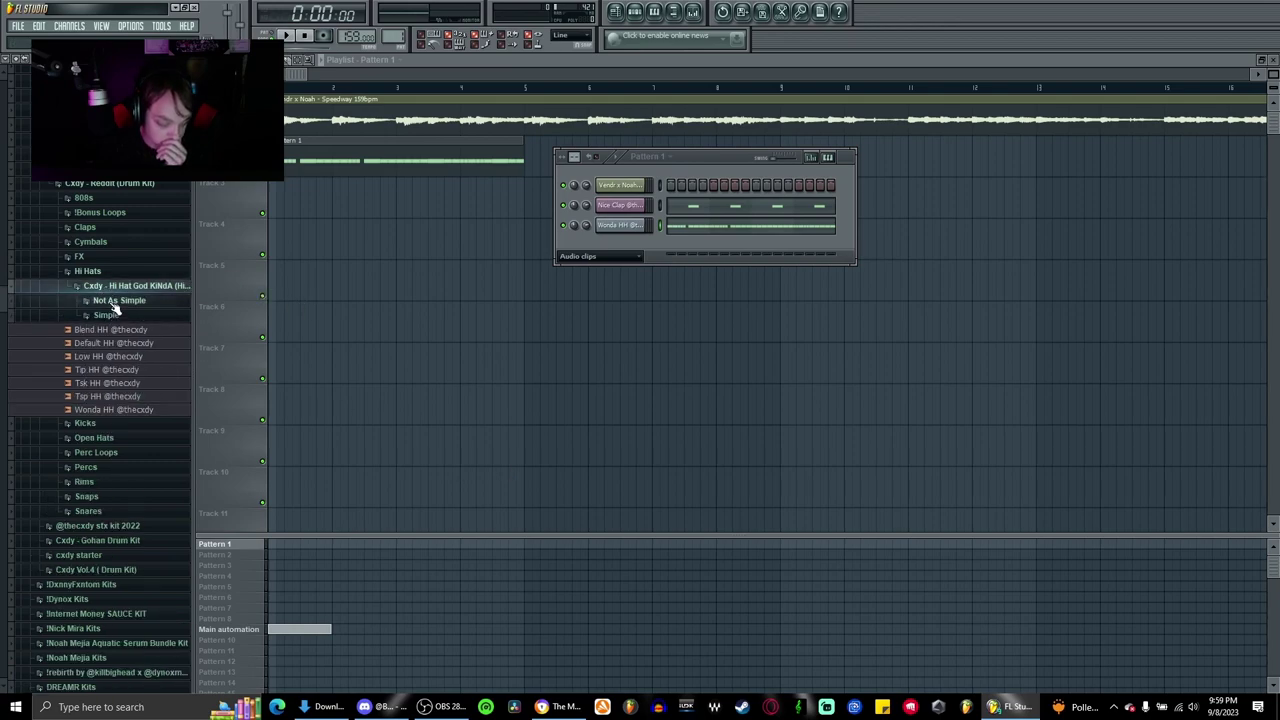
left_click(110, 287)
left_click(100, 408)
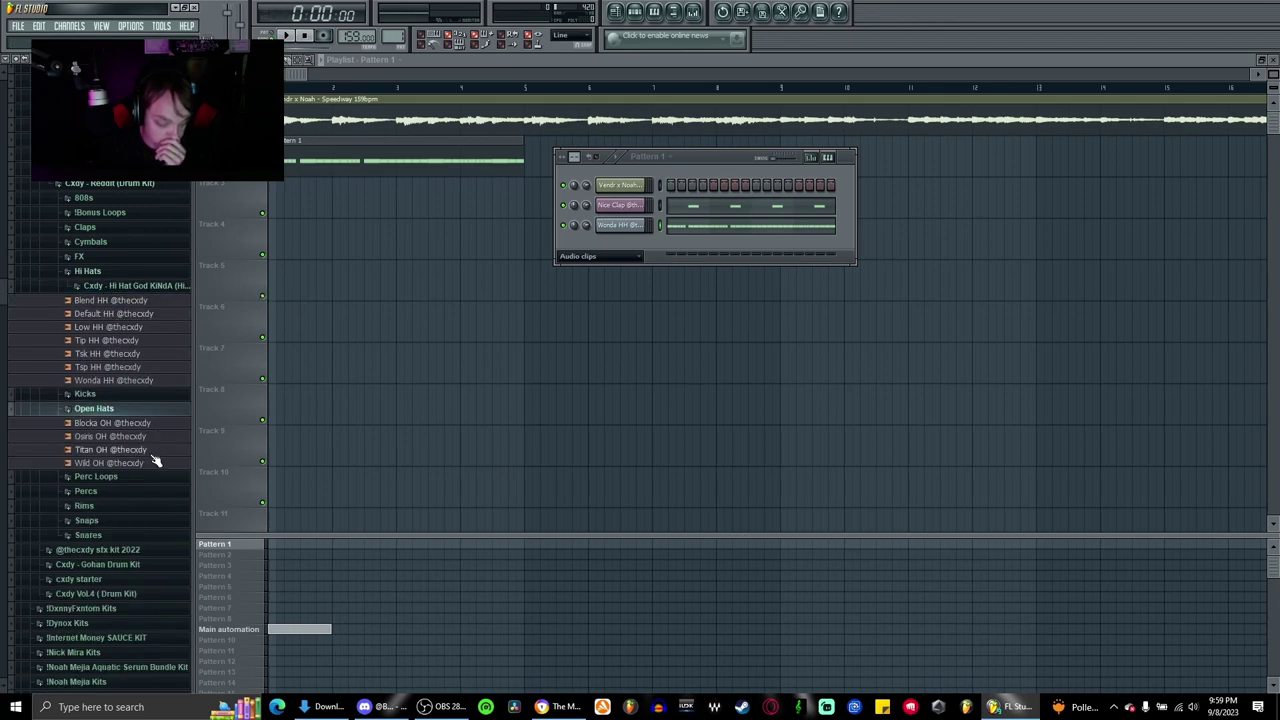
left_click(145, 452)
left_click(134, 464)
right_click(110, 446)
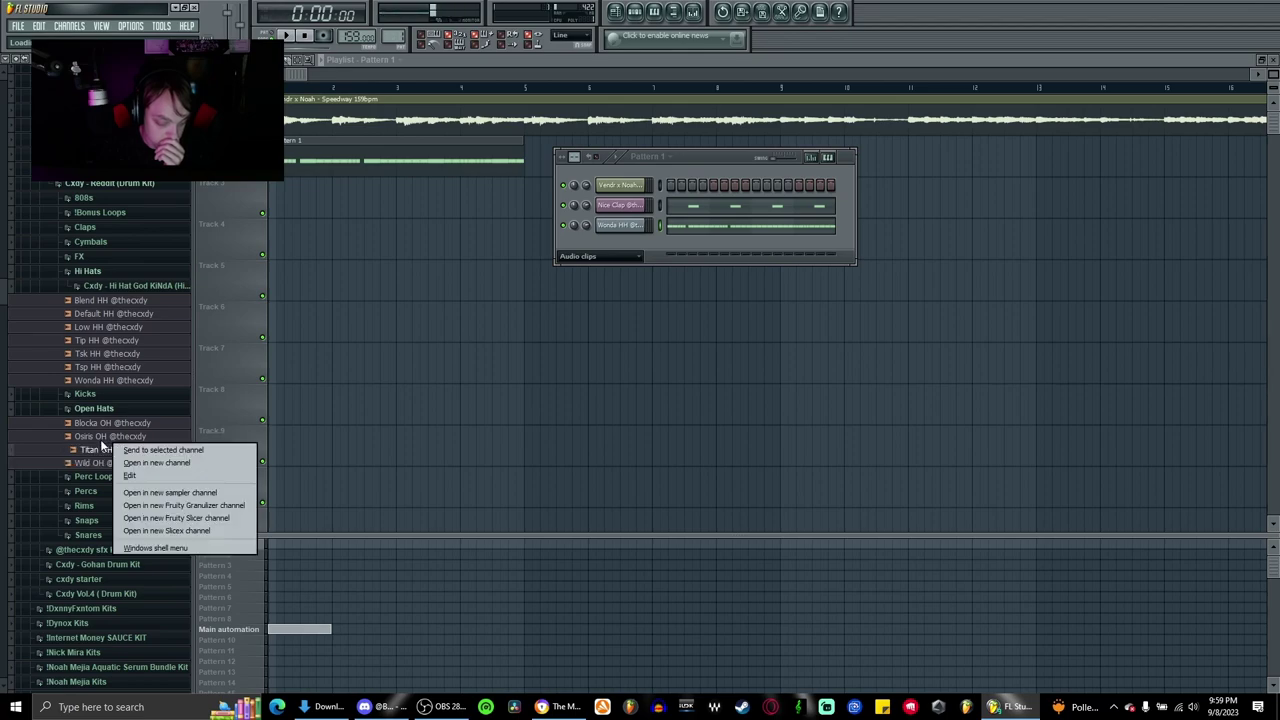
left_click(101, 437)
left_click(100, 426)
left_click(100, 437)
left_click_drag(102, 440, 634, 251)
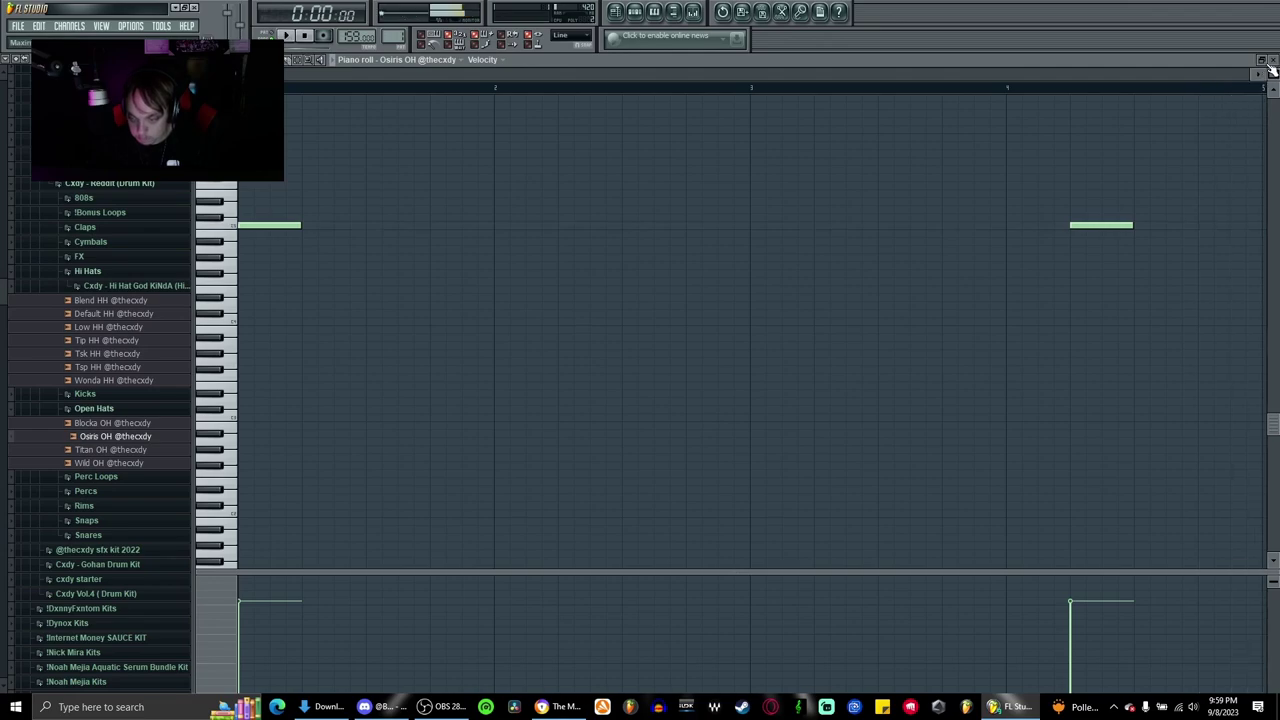
left_click(1270, 61)
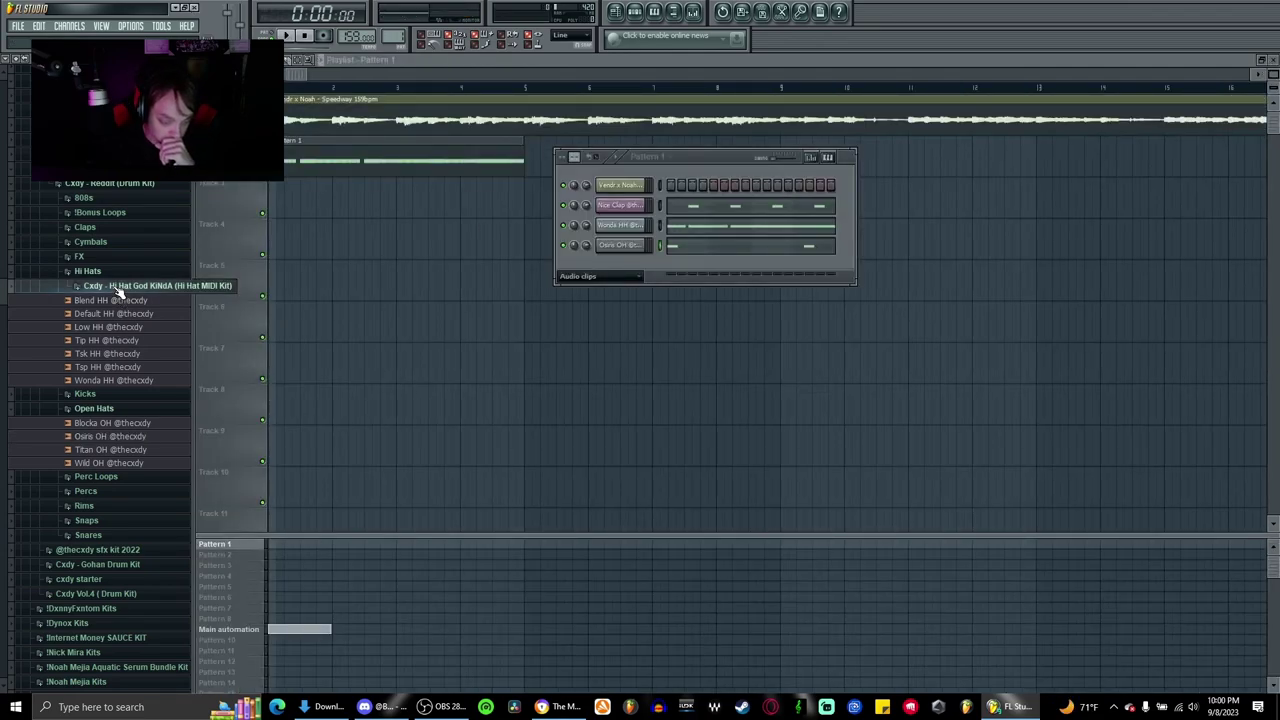
Audition the samples in the drum kit's Kicks folder and load Louie Kick as a new channel
left_click(119, 288)
left_click(119, 287)
left_click(100, 394)
left_click(113, 410)
left_click(112, 423)
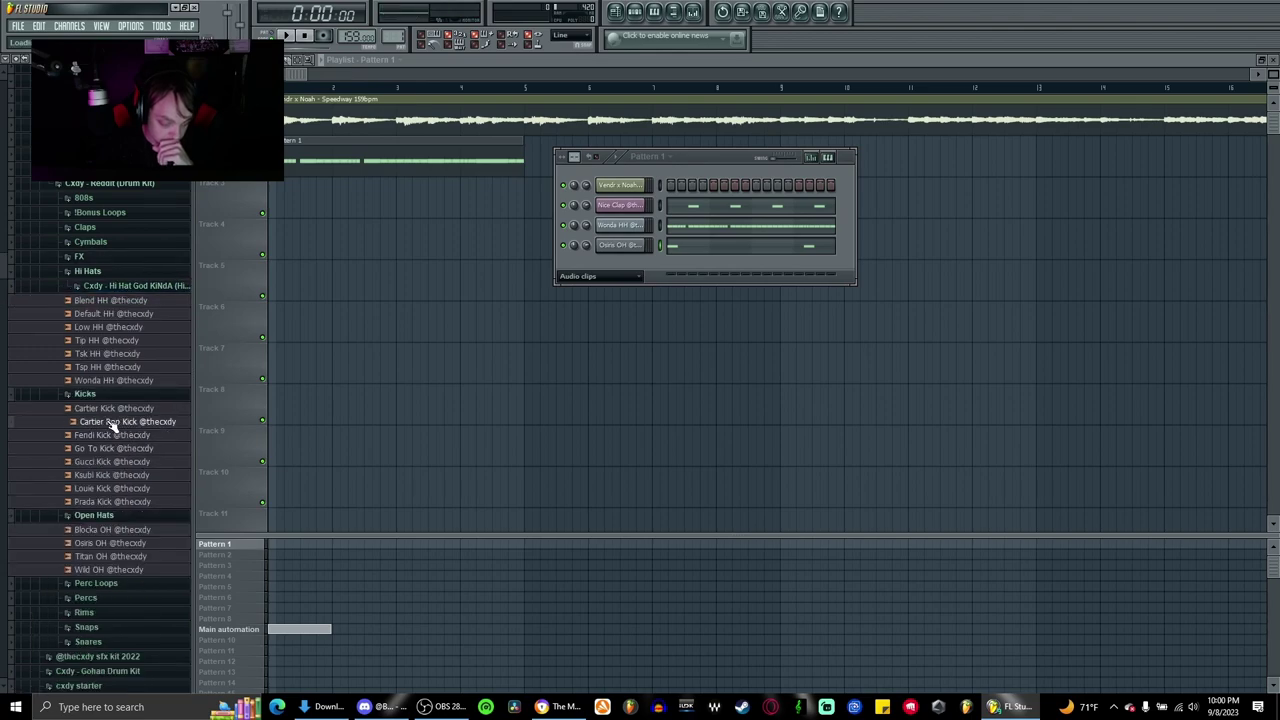
left_click(101, 438)
left_click(101, 450)
left_click(120, 477)
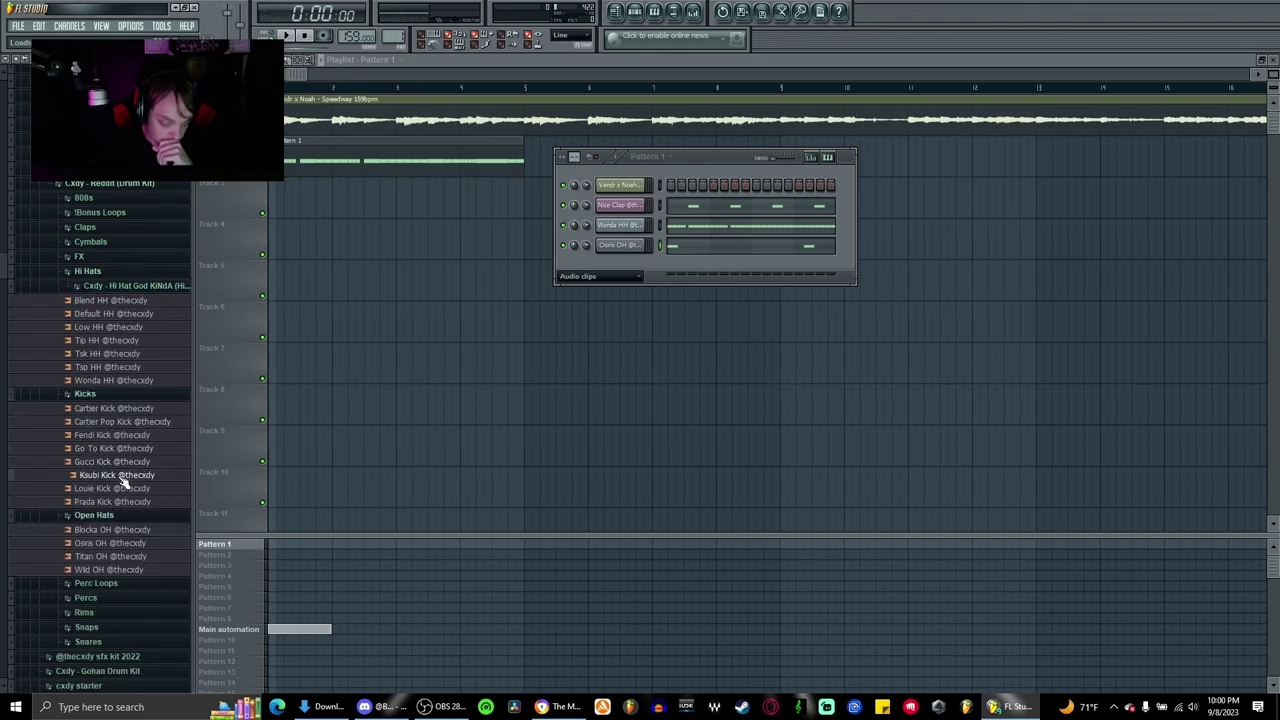
left_click(142, 501)
right_click(130, 490)
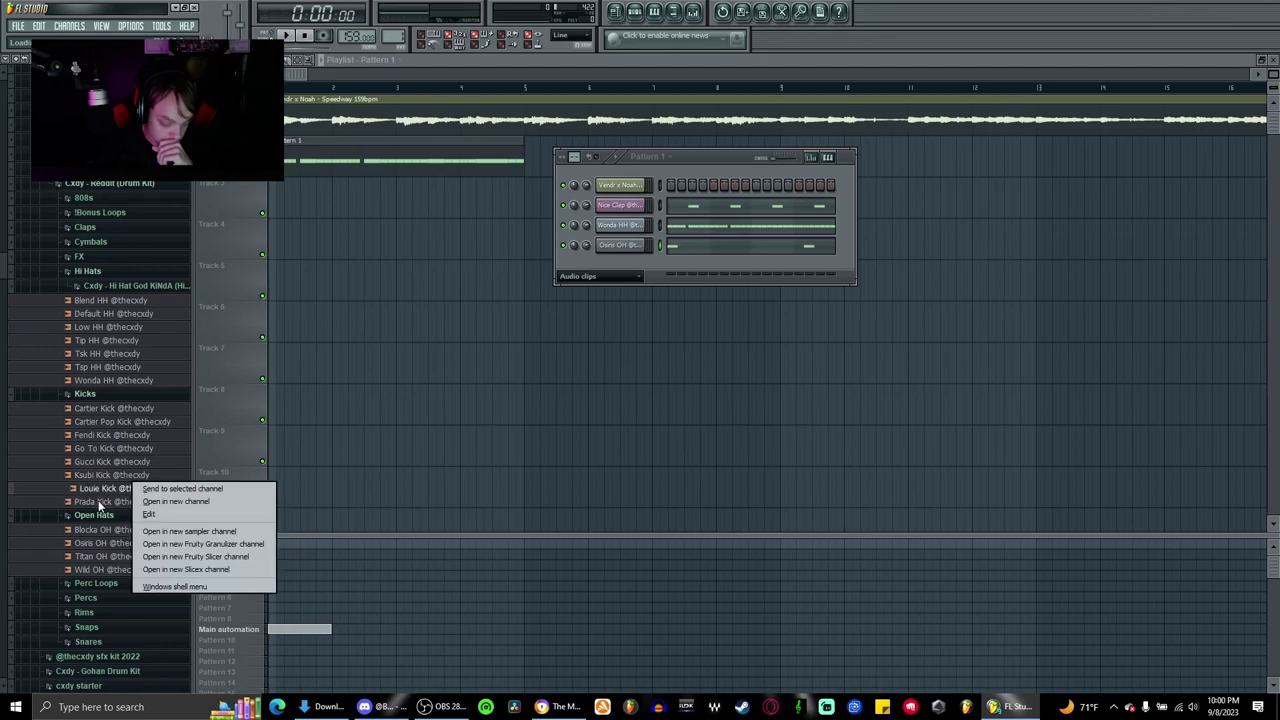
left_click_drag(100, 492, 680, 272)
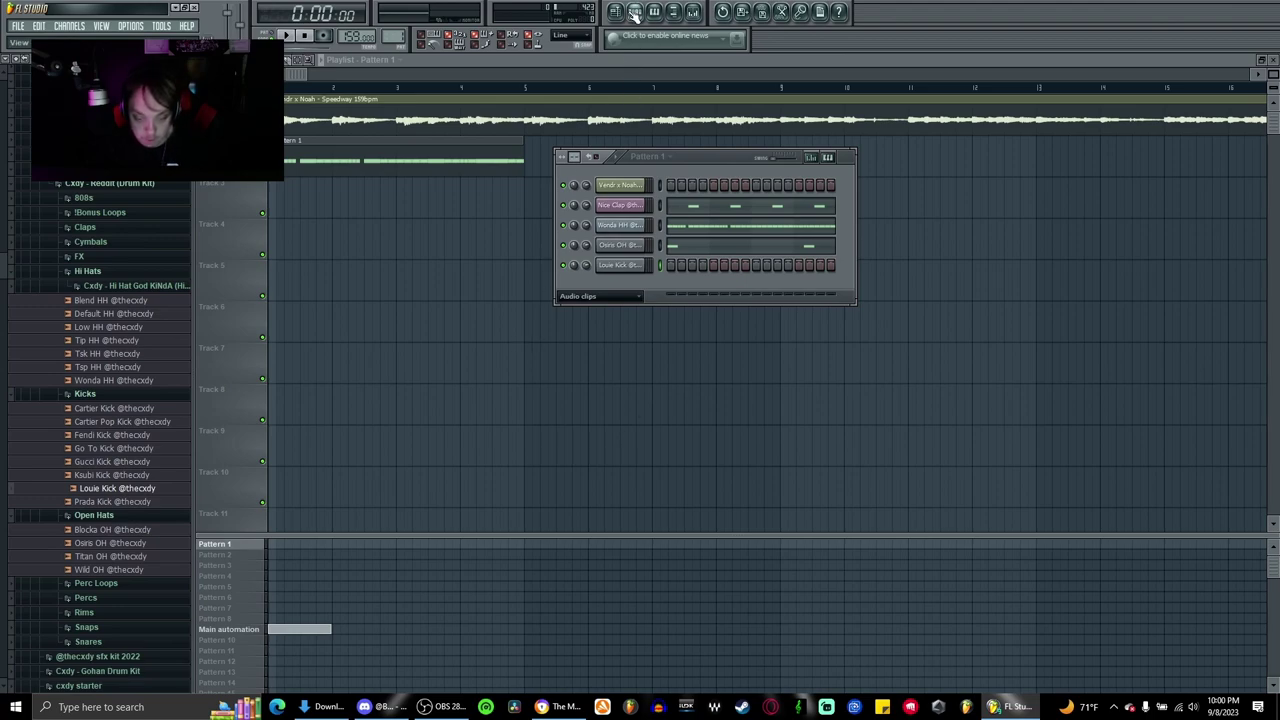
Place a Louie Kick note at the start of bar 1 and three consecutive half-beat notes from the start of bar 2, checking by playback
left_click(662, 10)
key("space")
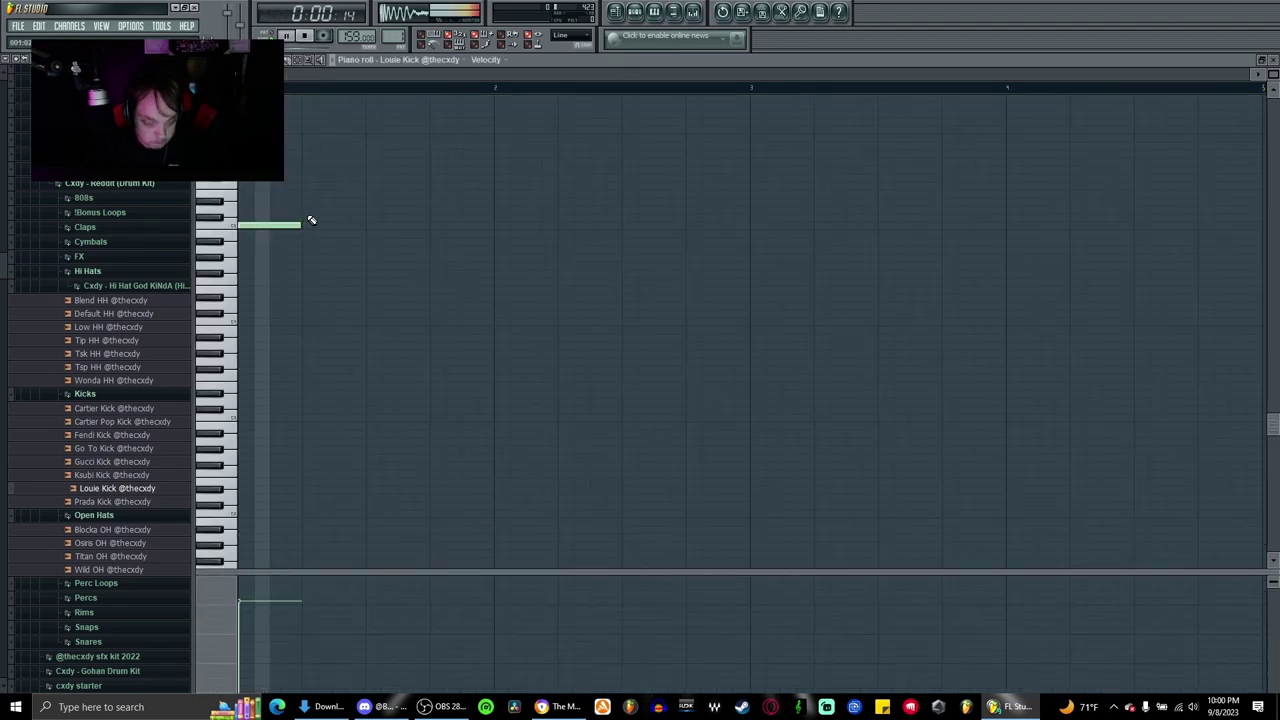
key("space")
left_click(496, 227)
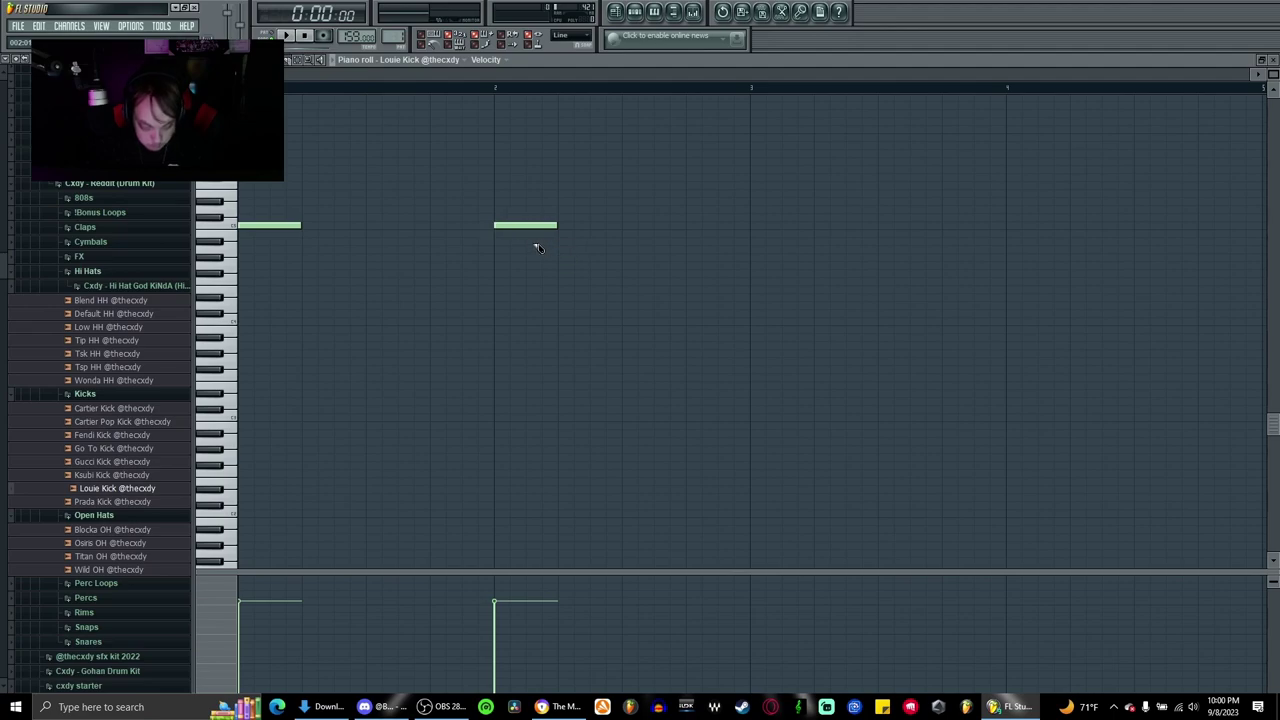
left_click(526, 204)
key("space")
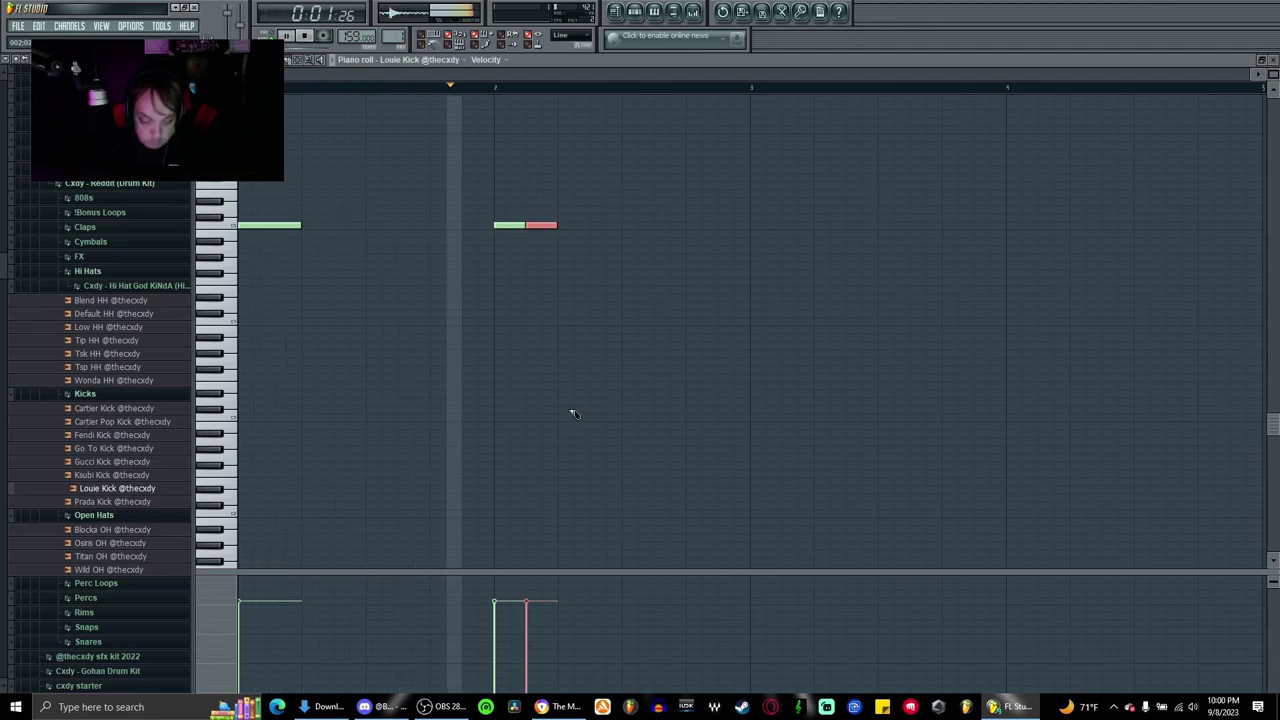
key("space")
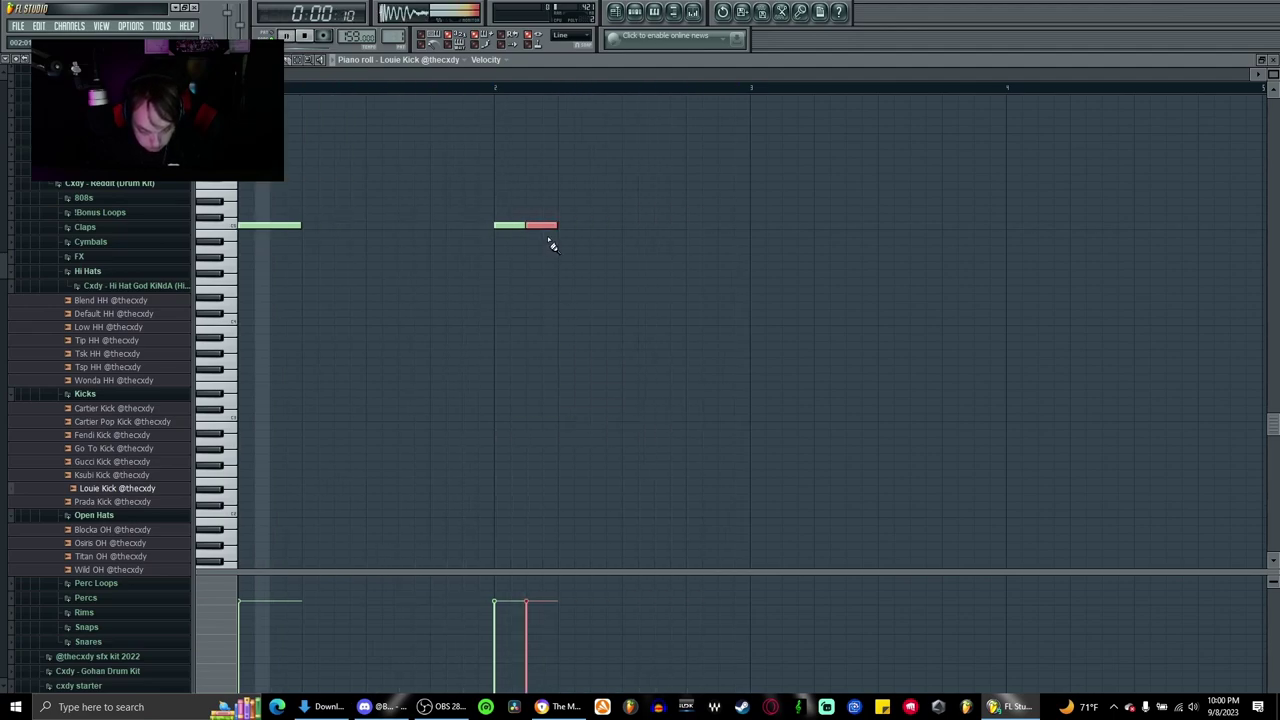
key("space")
left_click(564, 225)
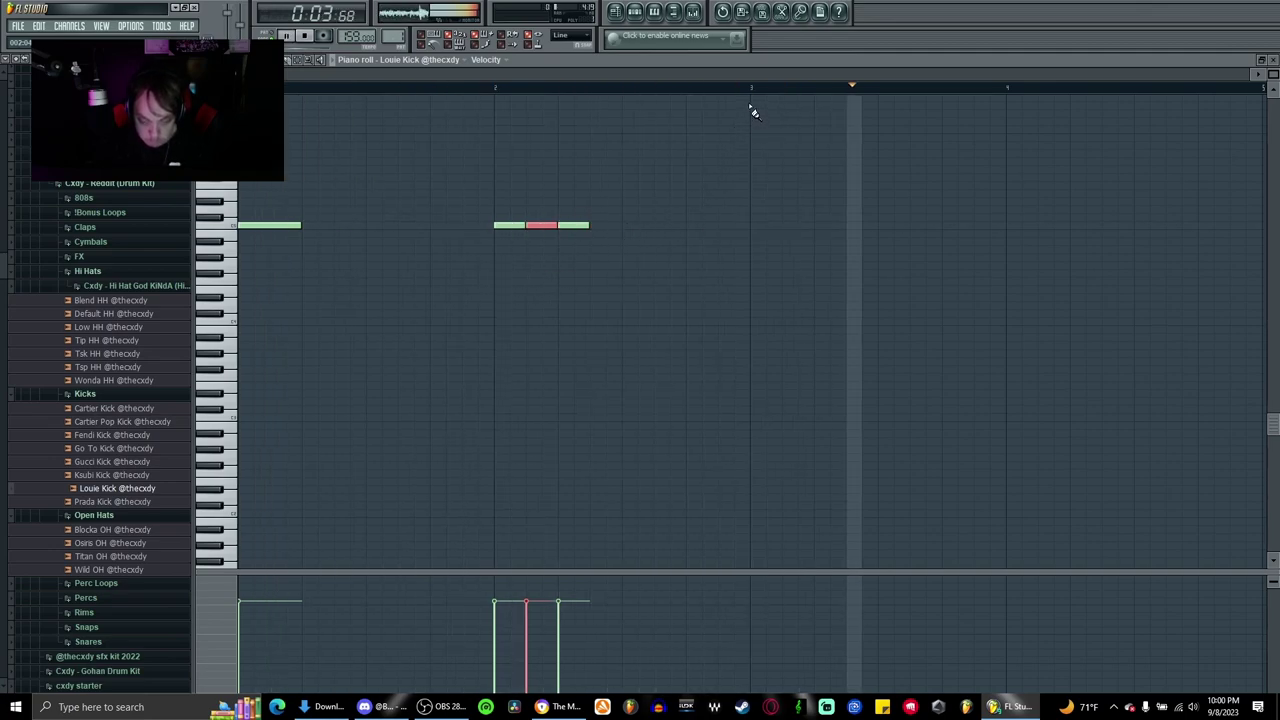
key("space")
Duplicate the kick notes of bars 1 and 2 into bars 3 and 4 and play the pattern
left_click_drag(661, 316, 605, 287)
left_click_drag(605, 287, 238, 182)
key("ctrl+b")
scroll(763, 260, "down", 3)
key("space")
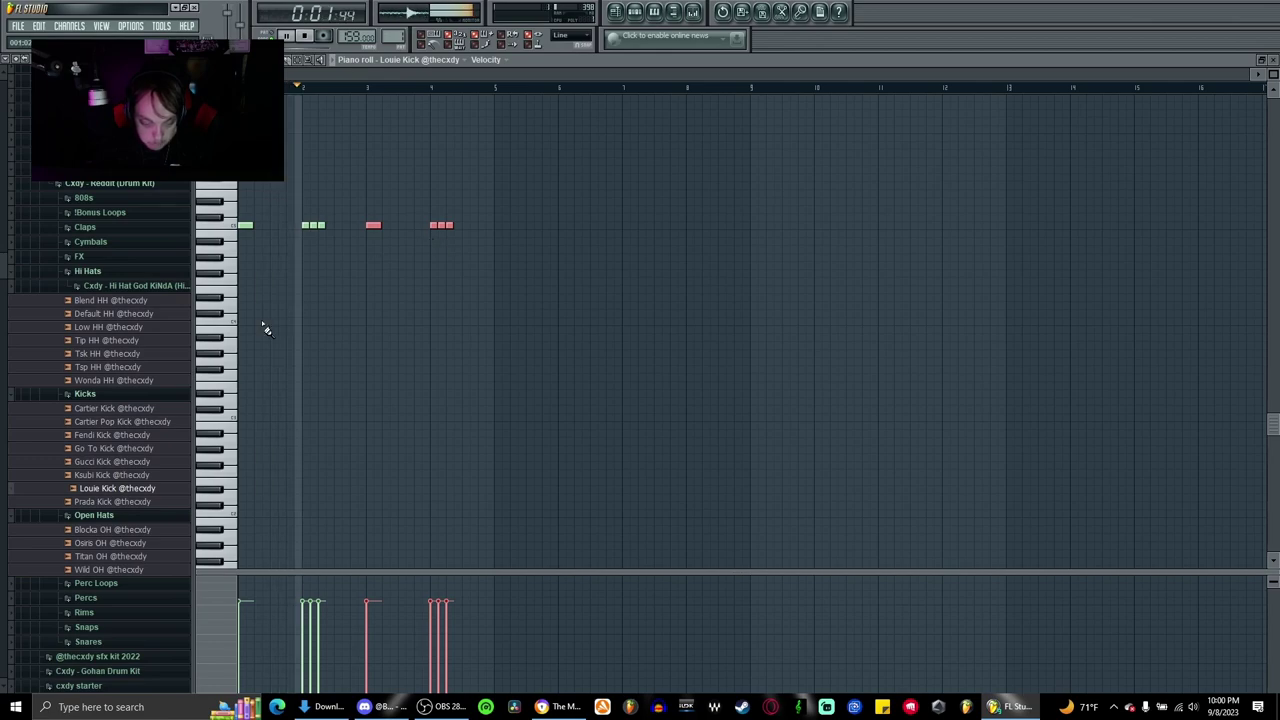
Move the last kick note of bar 4 to the half beat between beats 2 and 3 and return to the playlist
scroll(285, 335, "up", 3)
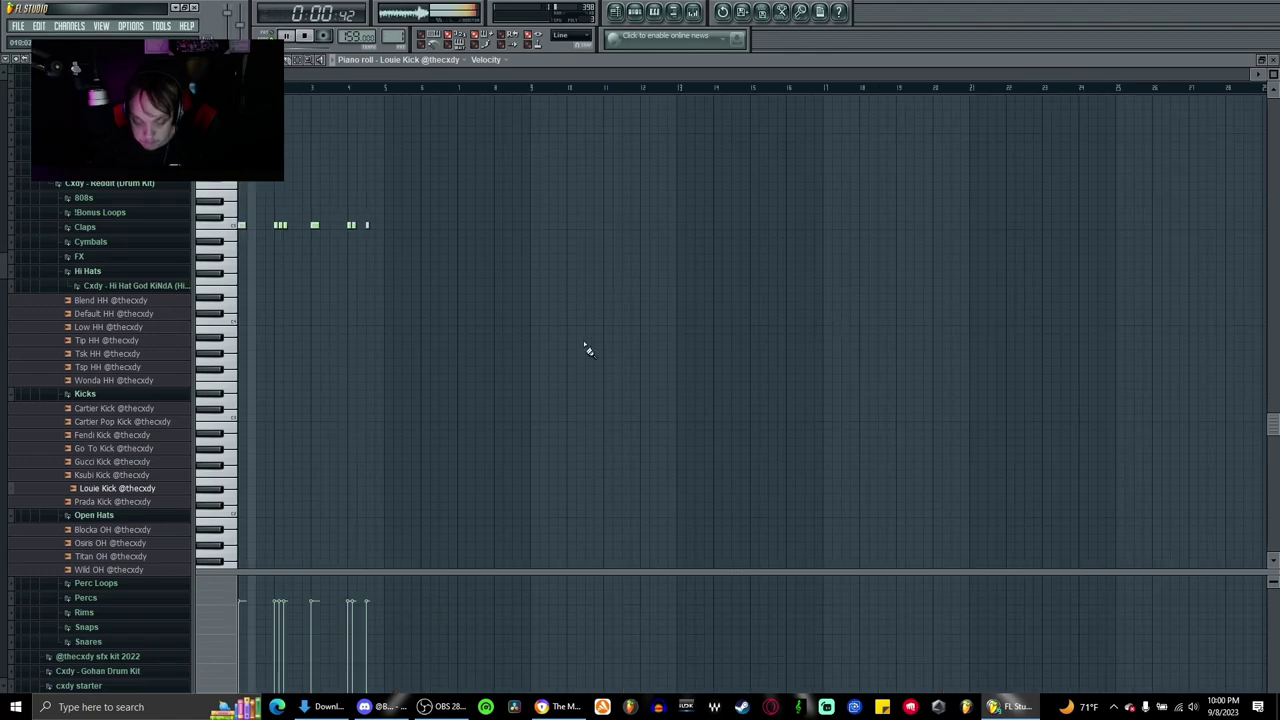
scroll(239, 303, "up", 3)
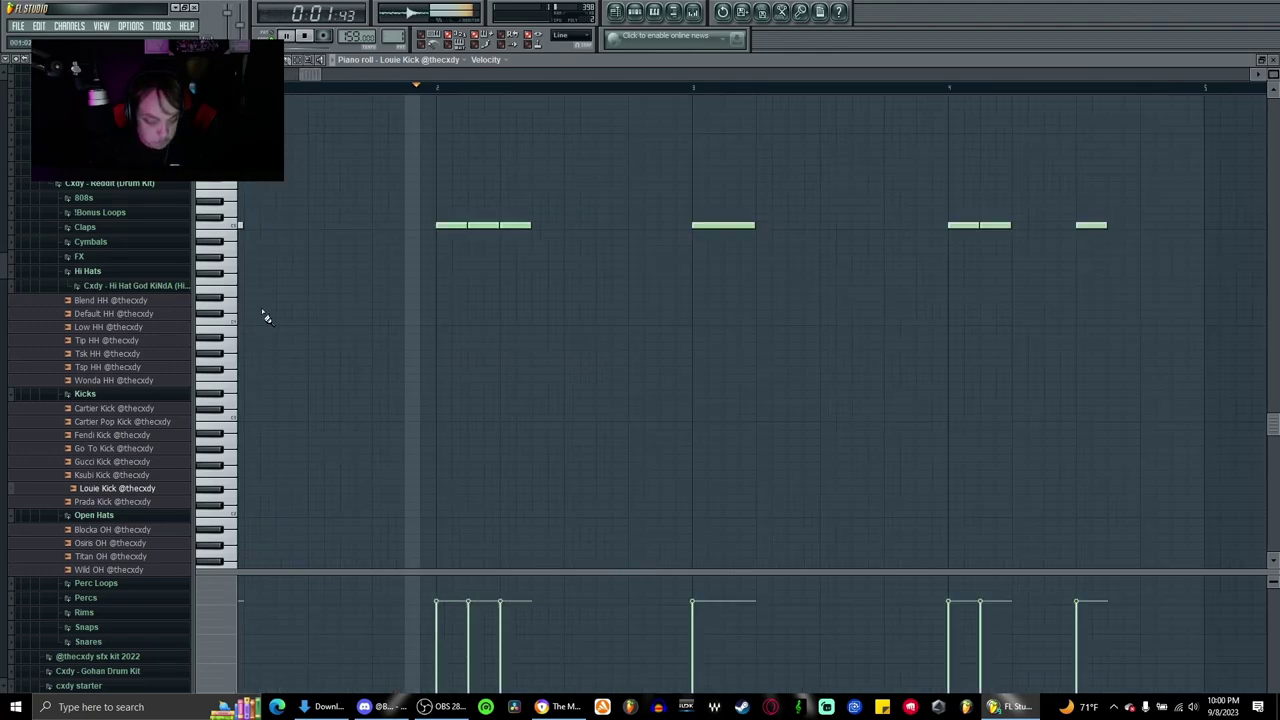
left_click_drag(589, 360, 666, 392)
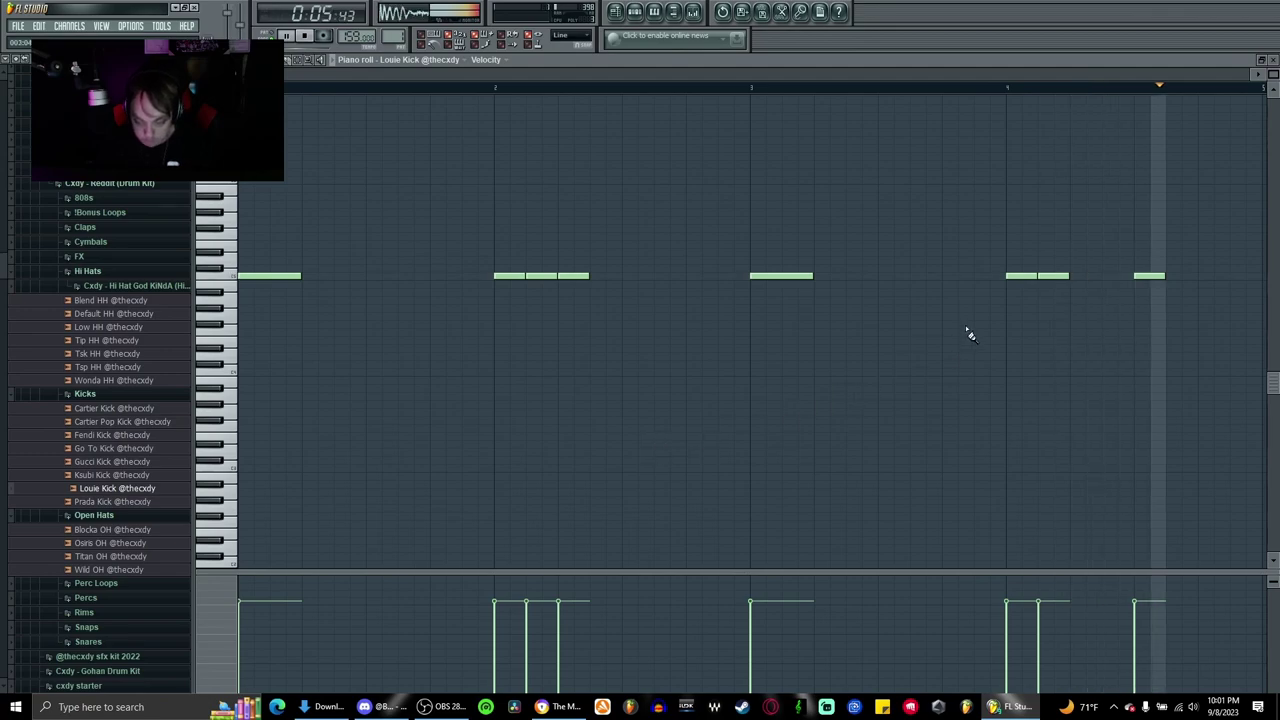
key("space")
left_click_drag(1148, 276, 1116, 276)
scroll(1058, 158, "up", 1)
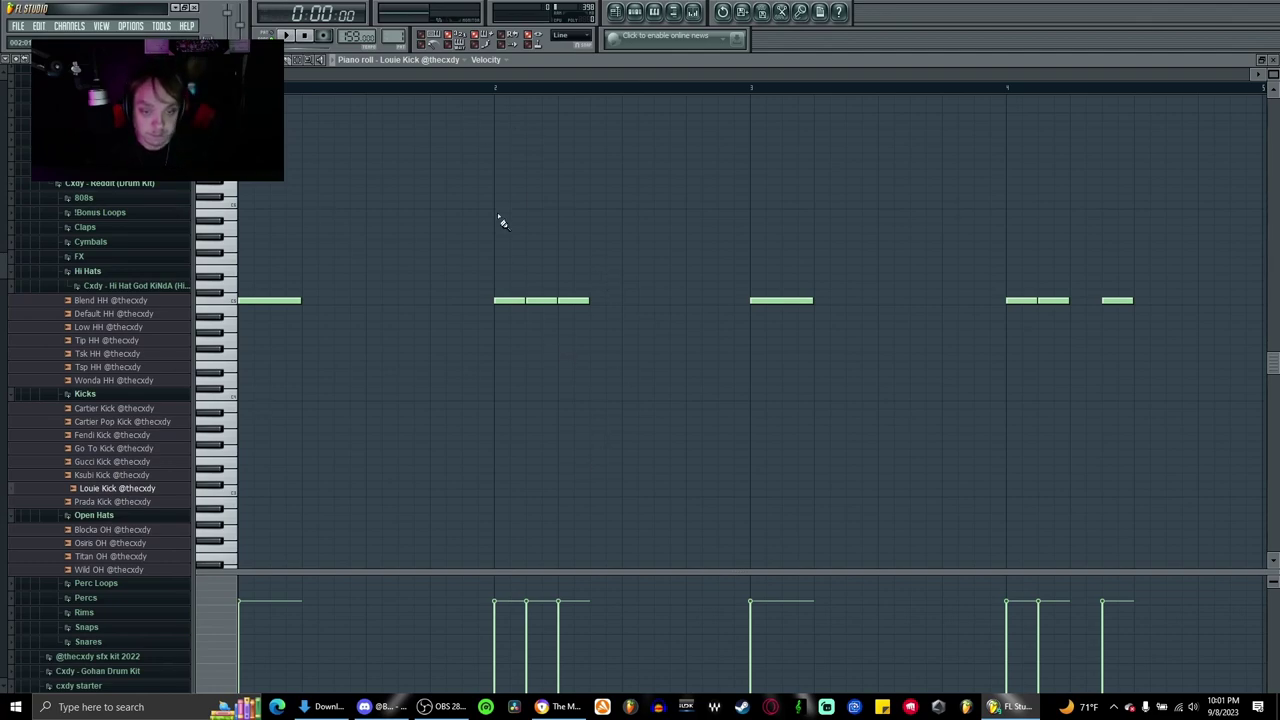
left_click(1273, 60)
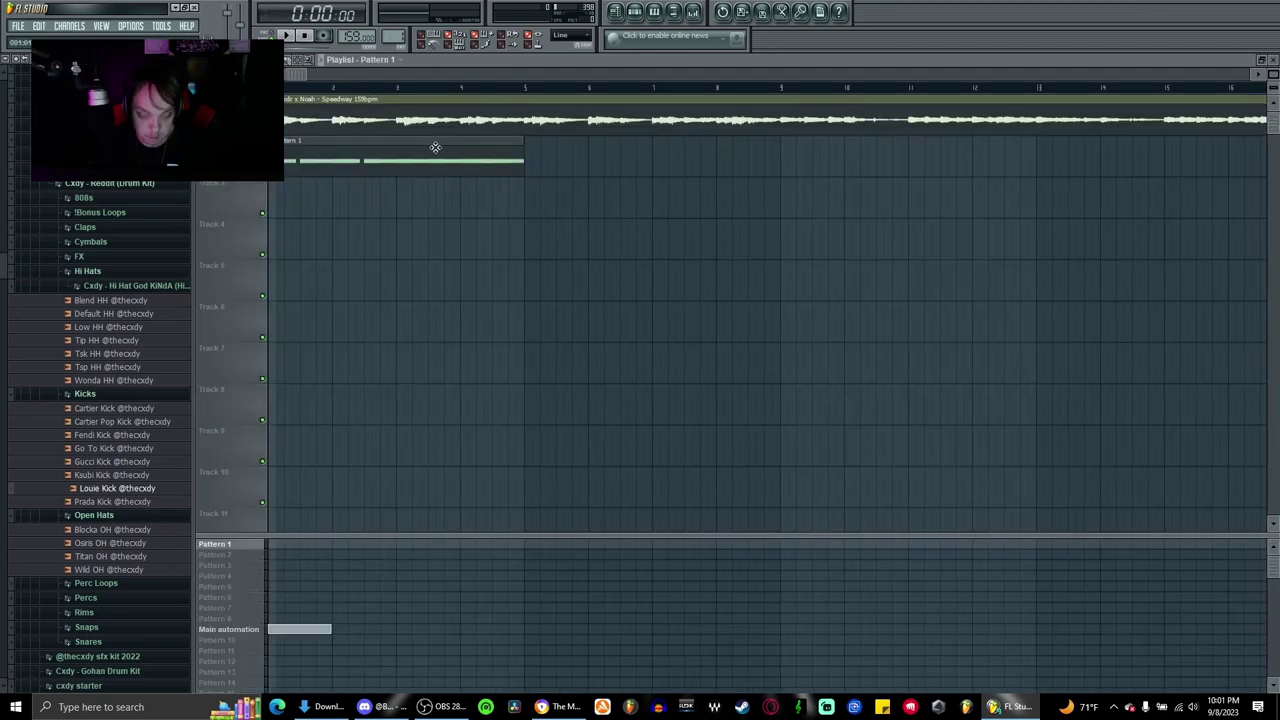
Move the Pattern 1 clip to bar 9 on track 2 and split the pattern by channel
left_click_drag(434, 148, 843, 222)
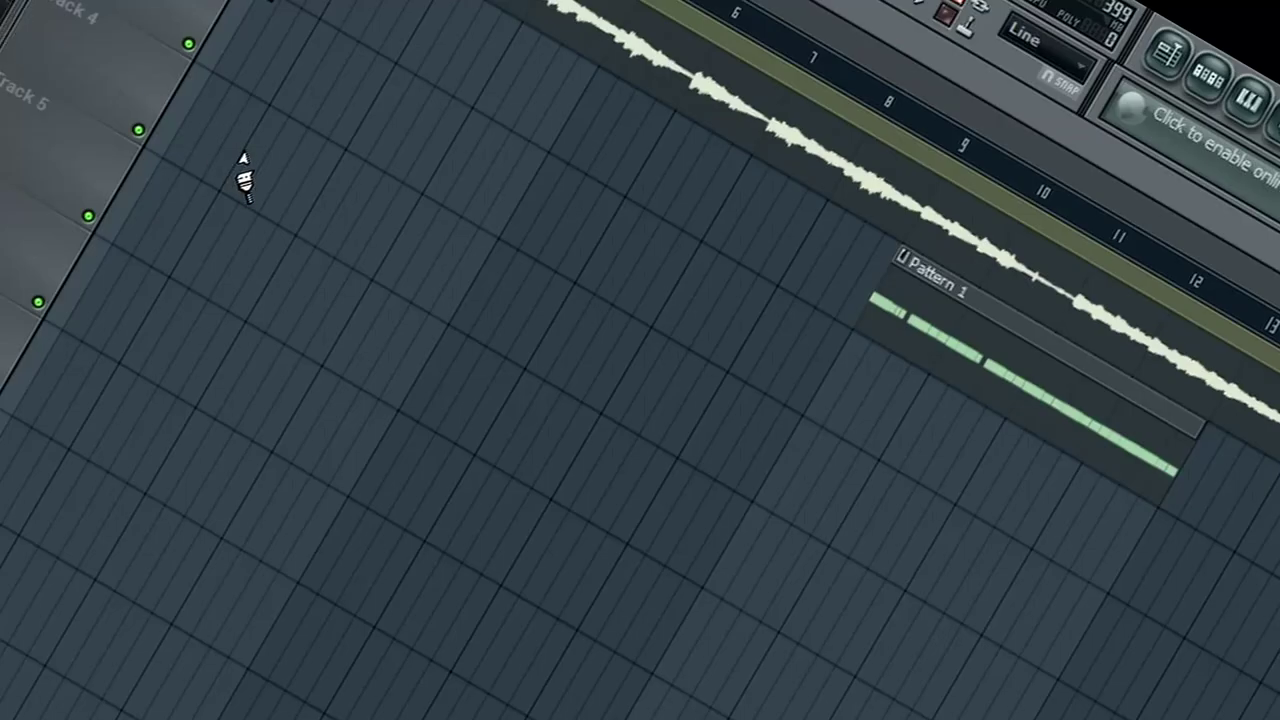
left_click(899, 265)
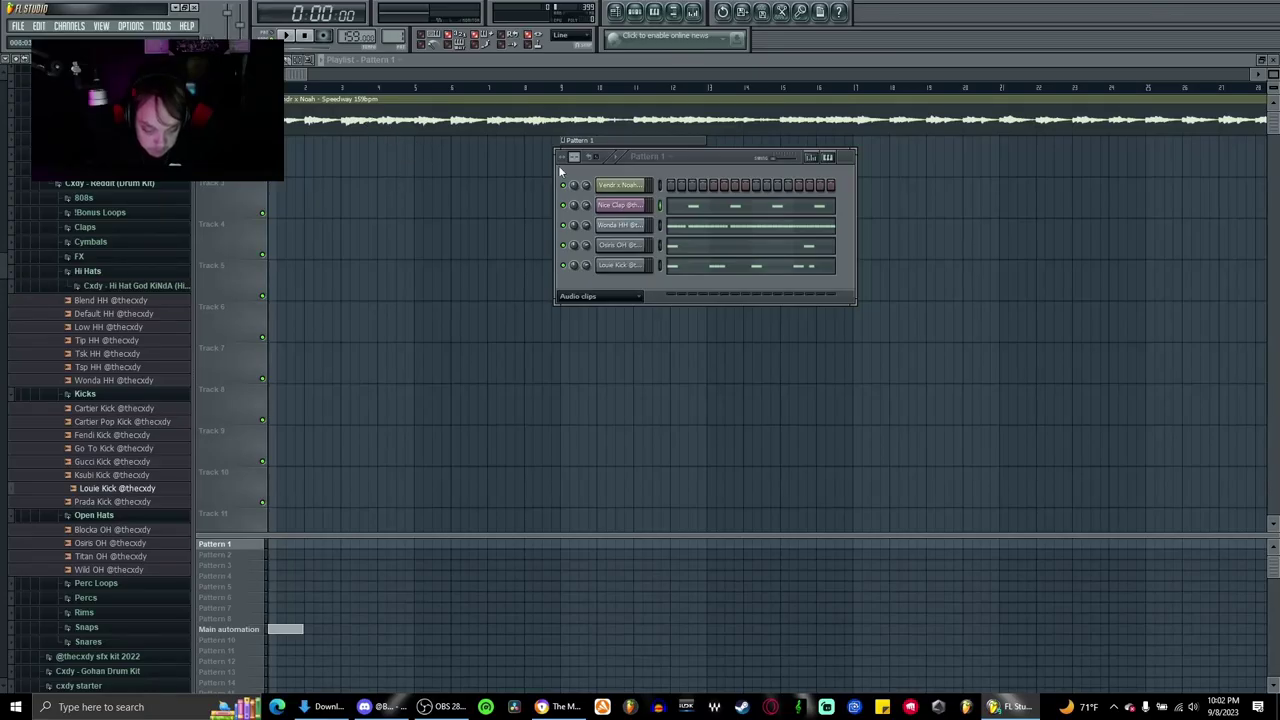
right_click(643, 180)
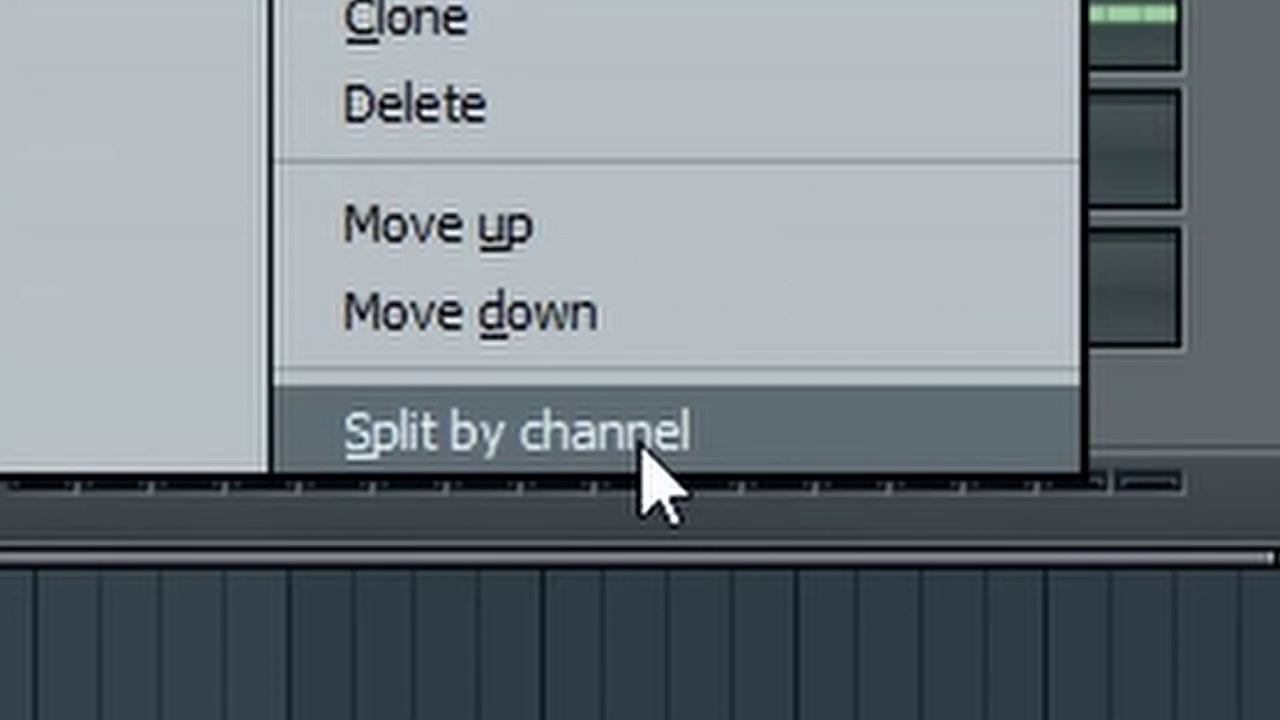
left_click(758, 252)
key("F6")
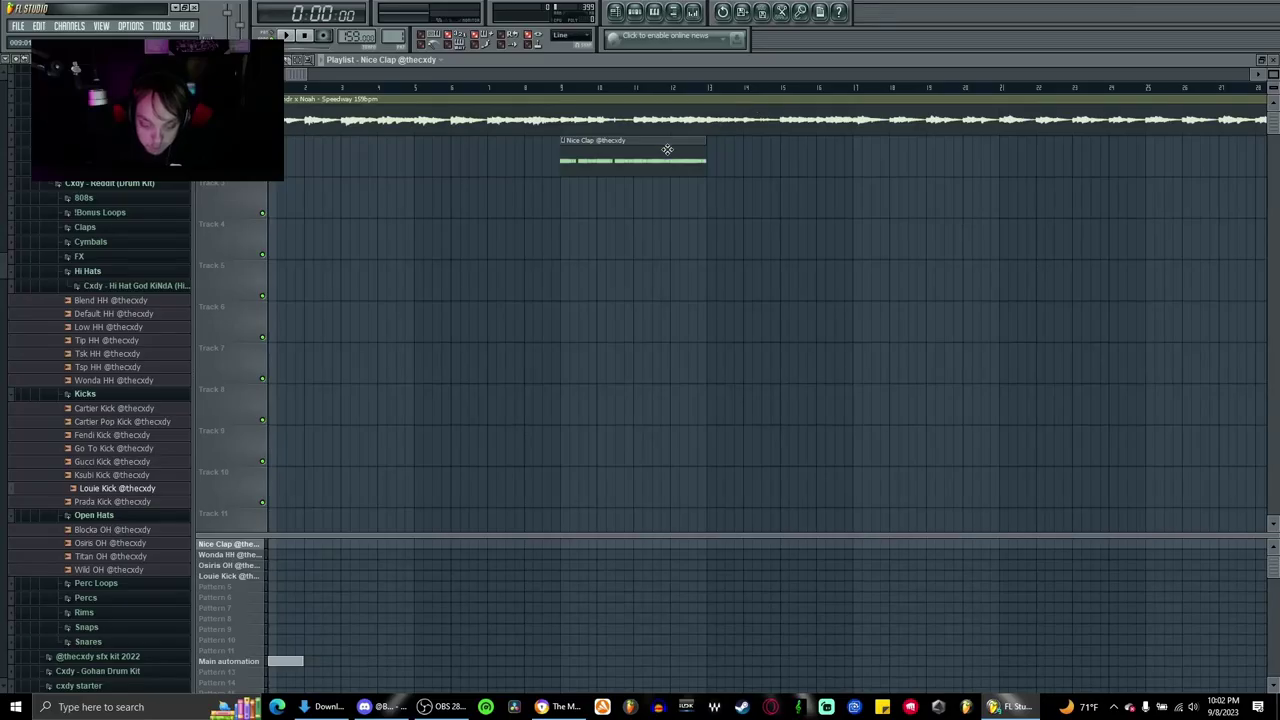
Arrange the Nice Clap, Wonda HH, Osiris OH and Louie Kick clips on tracks 3 to 6 from bar 9 and repeat them at bar 13
left_click_drag(666, 157, 654, 263)
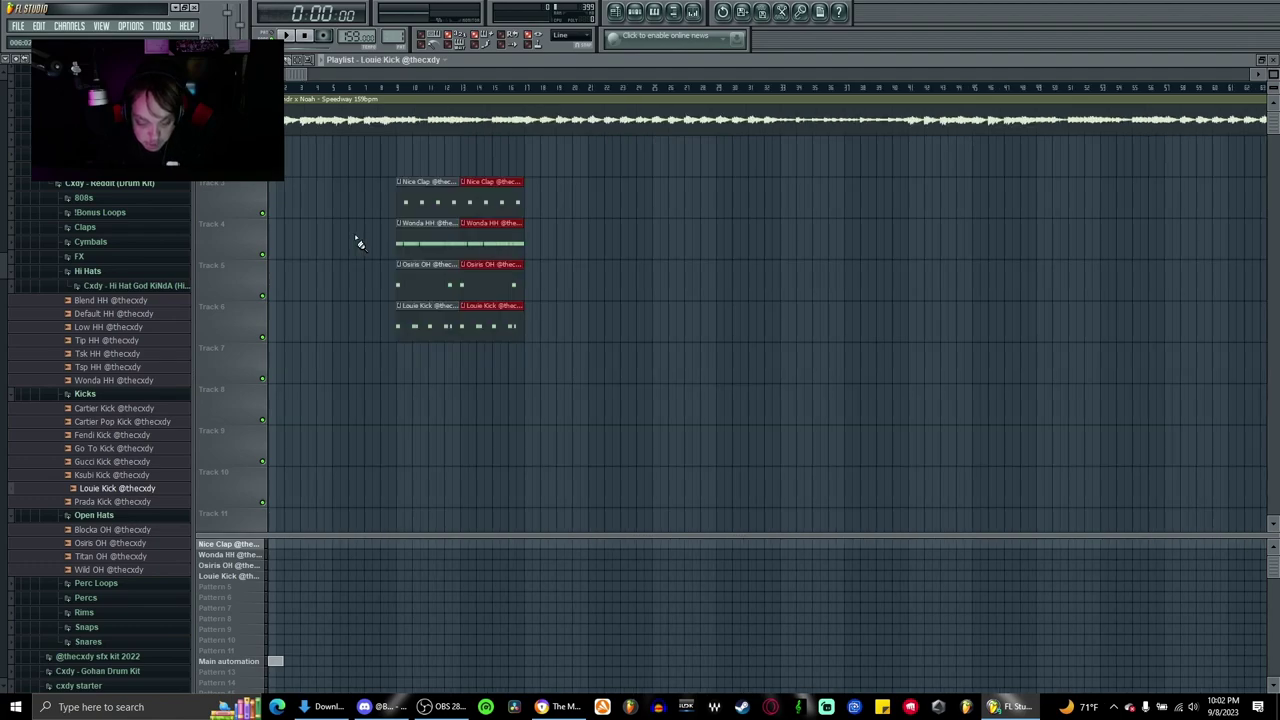
scroll(383, 250, "up", 2)
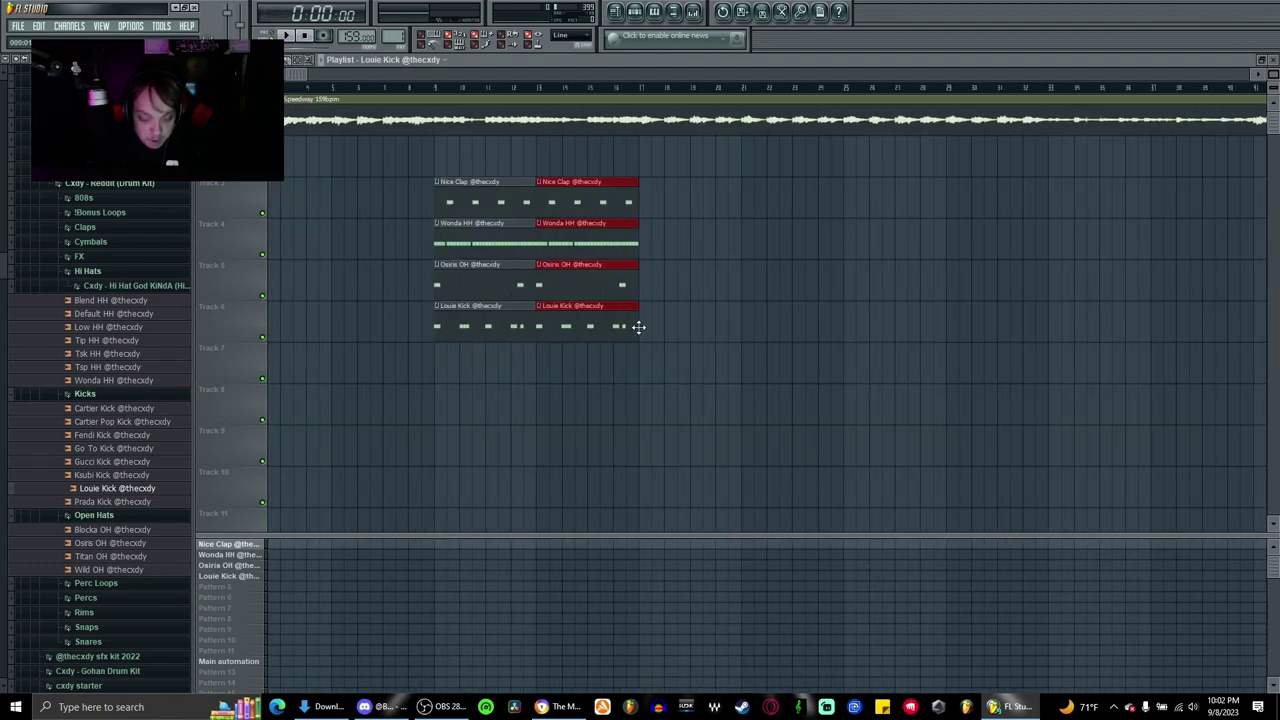
scroll(587, 328, "left", 2)
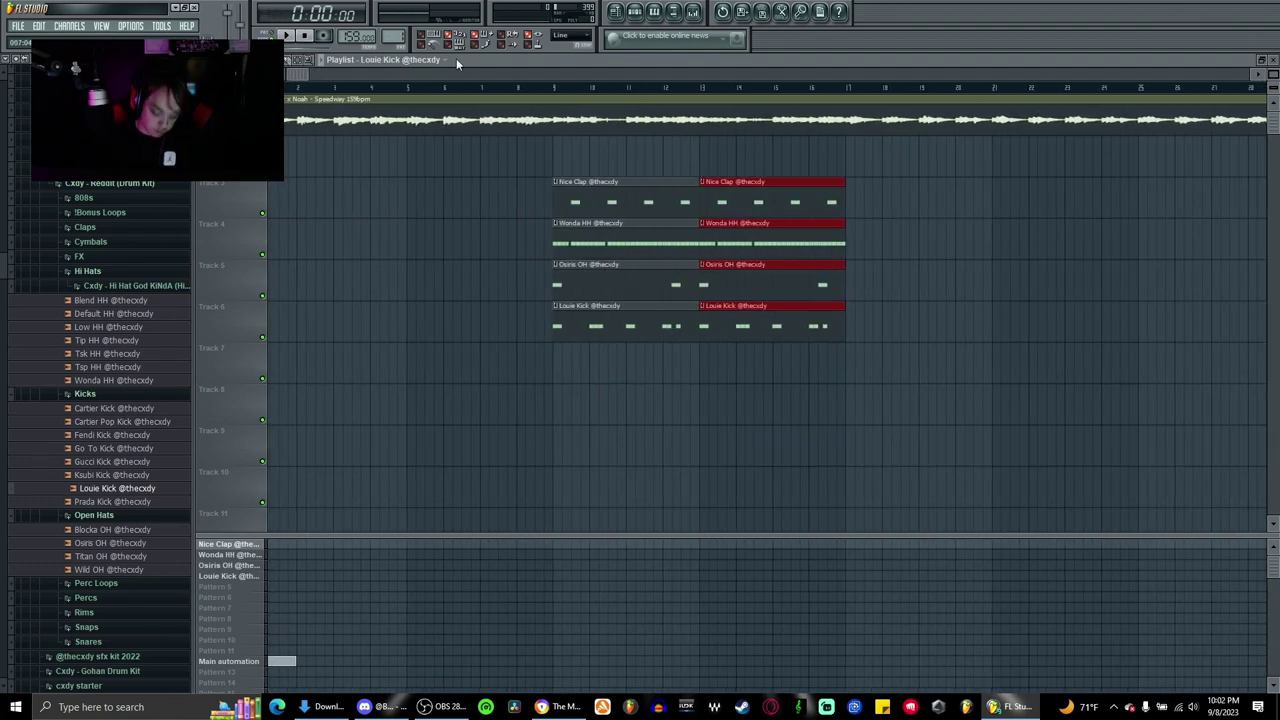
scroll(610, 286, "left", 1)
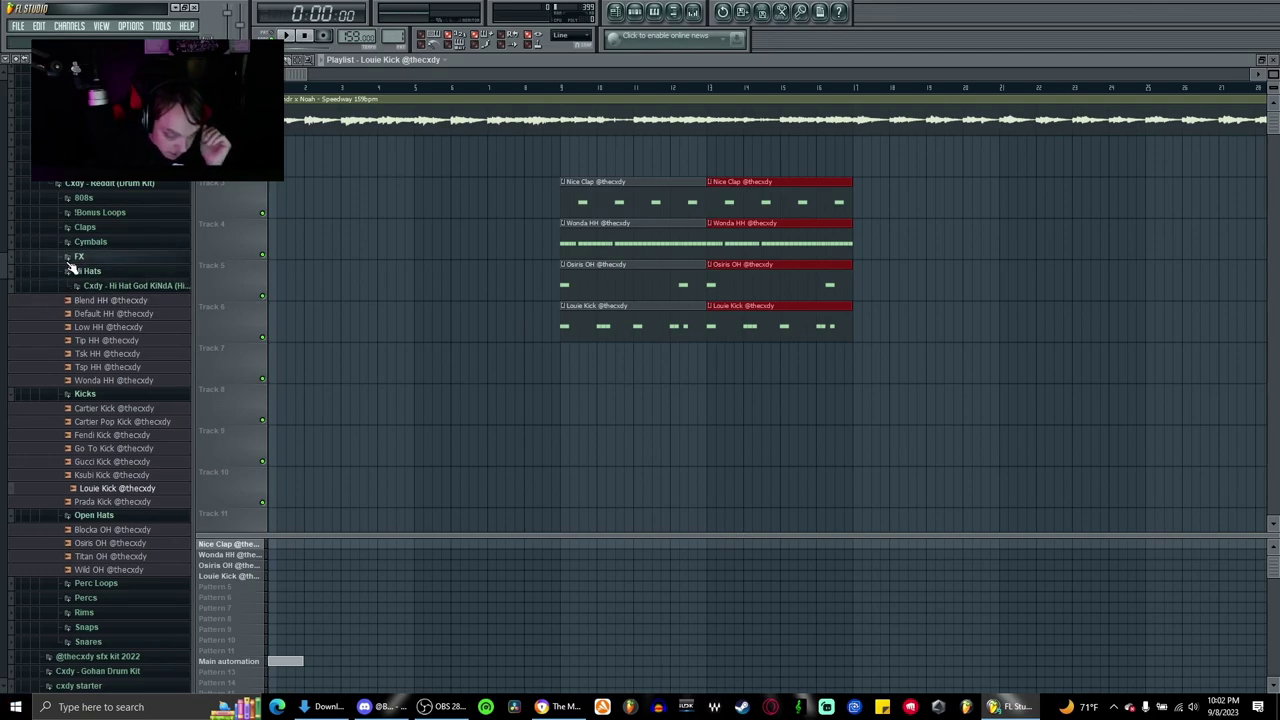
Place the weloveyoudillan_tag140bpm_carissa sample at the start of track 8 and trim it to end at bar 5
scroll(88, 288, "up", 10)
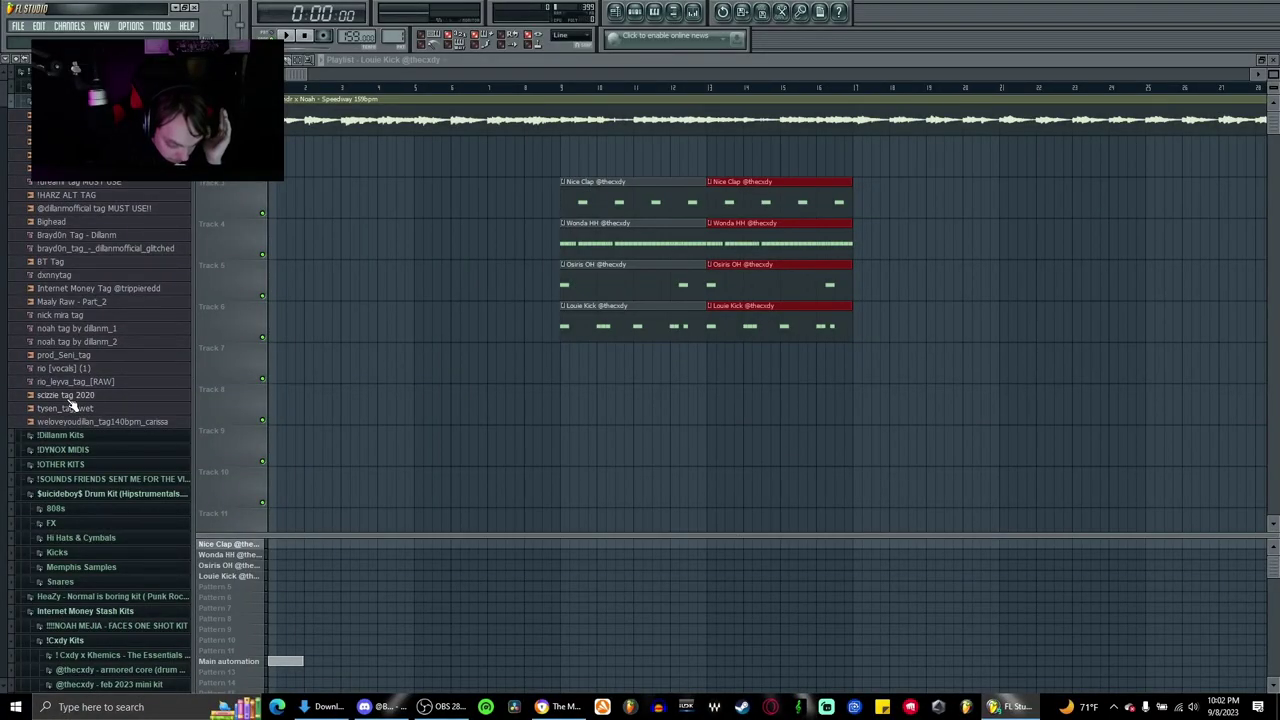
left_click_drag(80, 421, 320, 405)
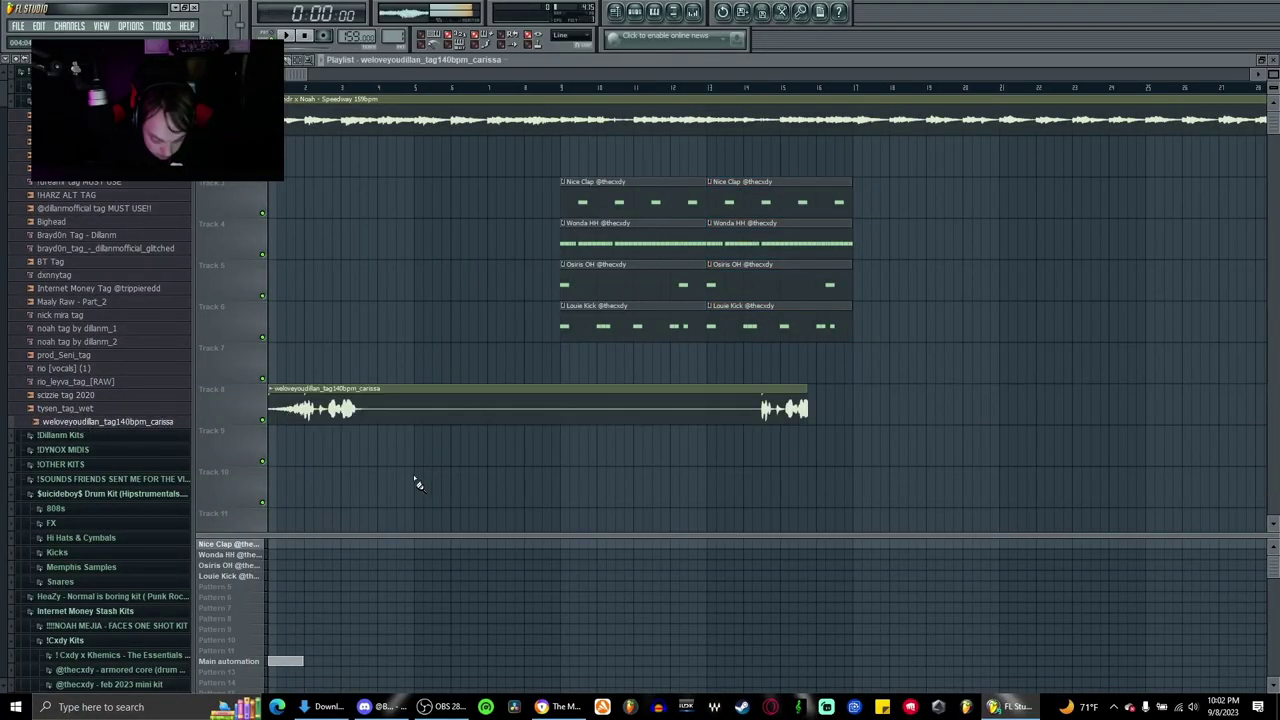
left_click(420, 400)
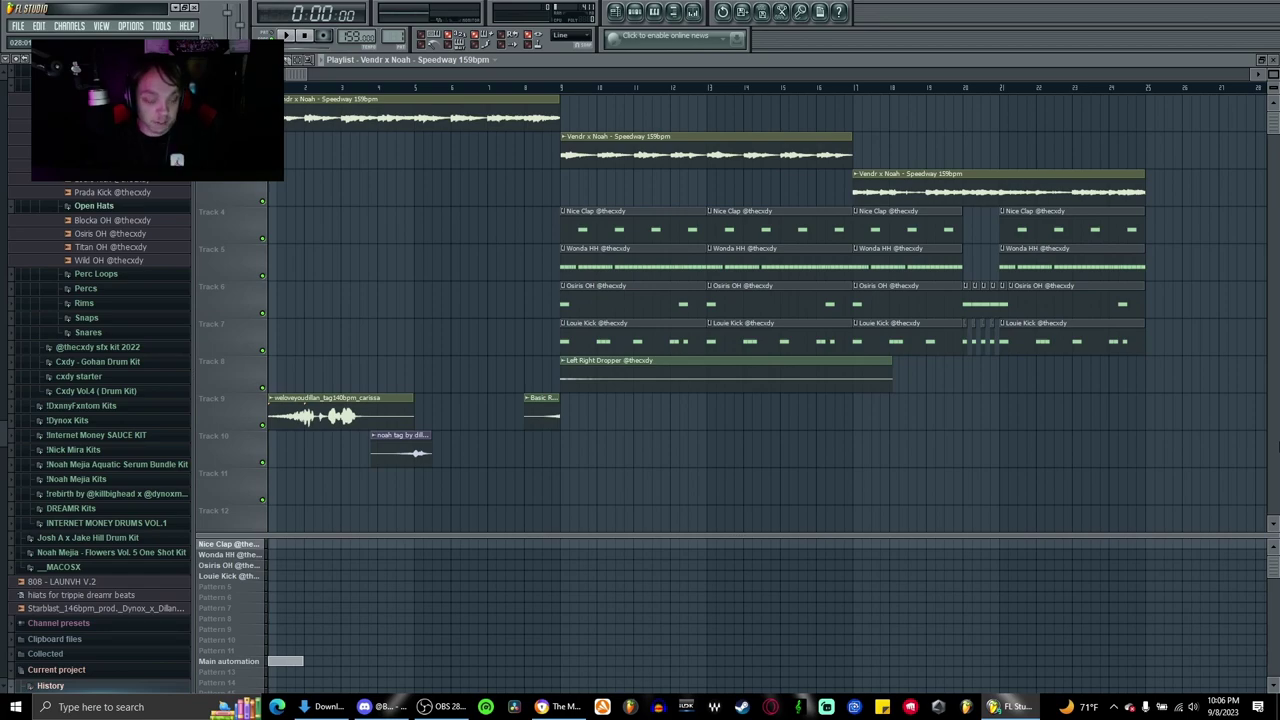
scroll(661, 369, "up", 3)
left_click_drag(663, 369, 846, 357)
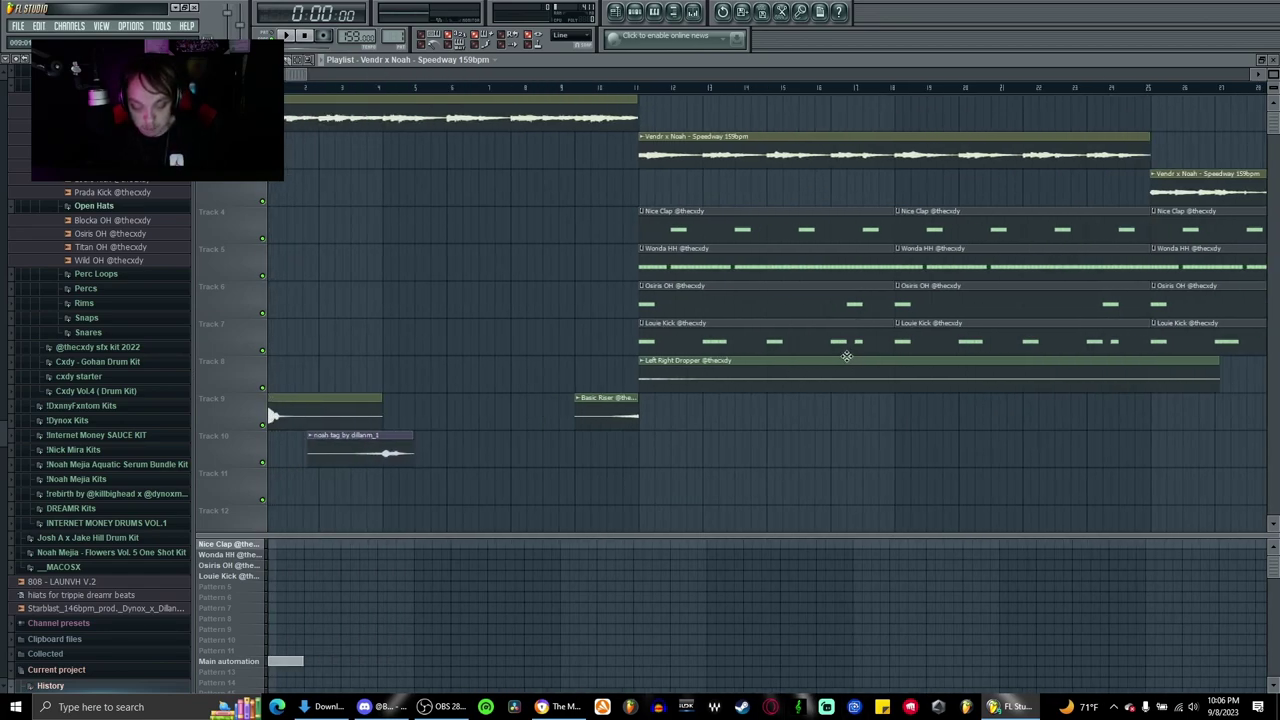
scroll(677, 317, "down", 3)
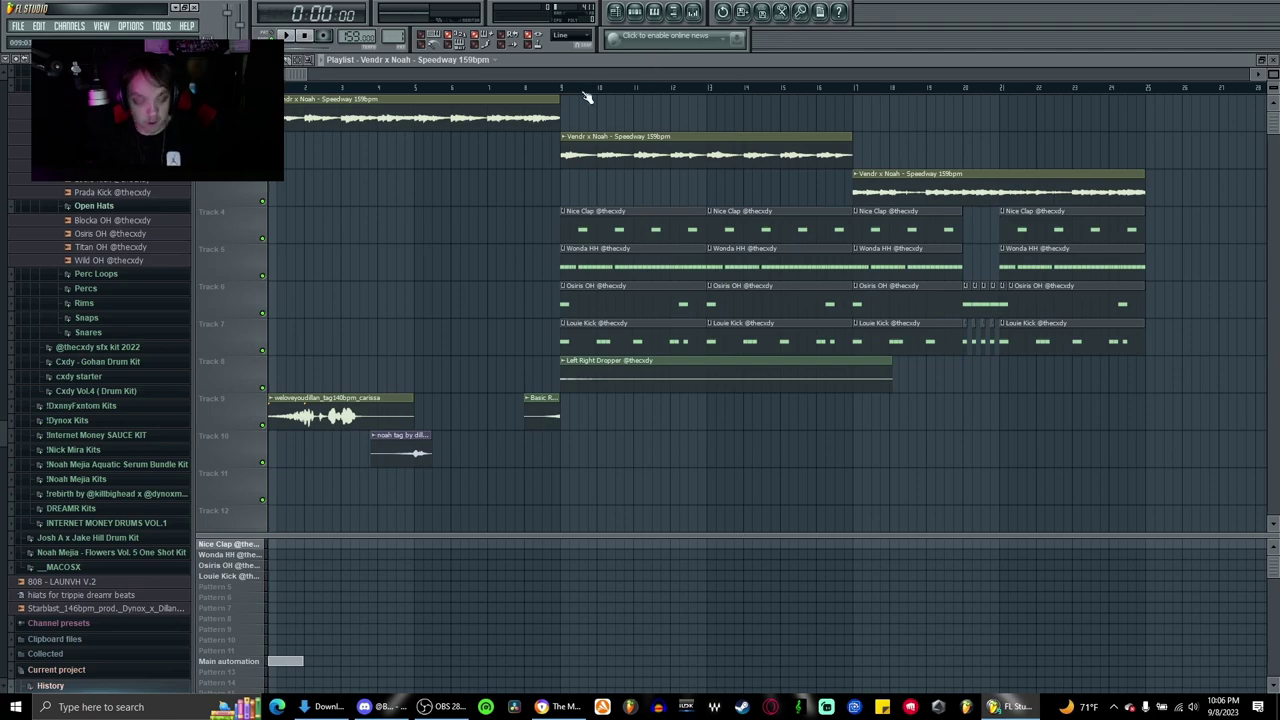